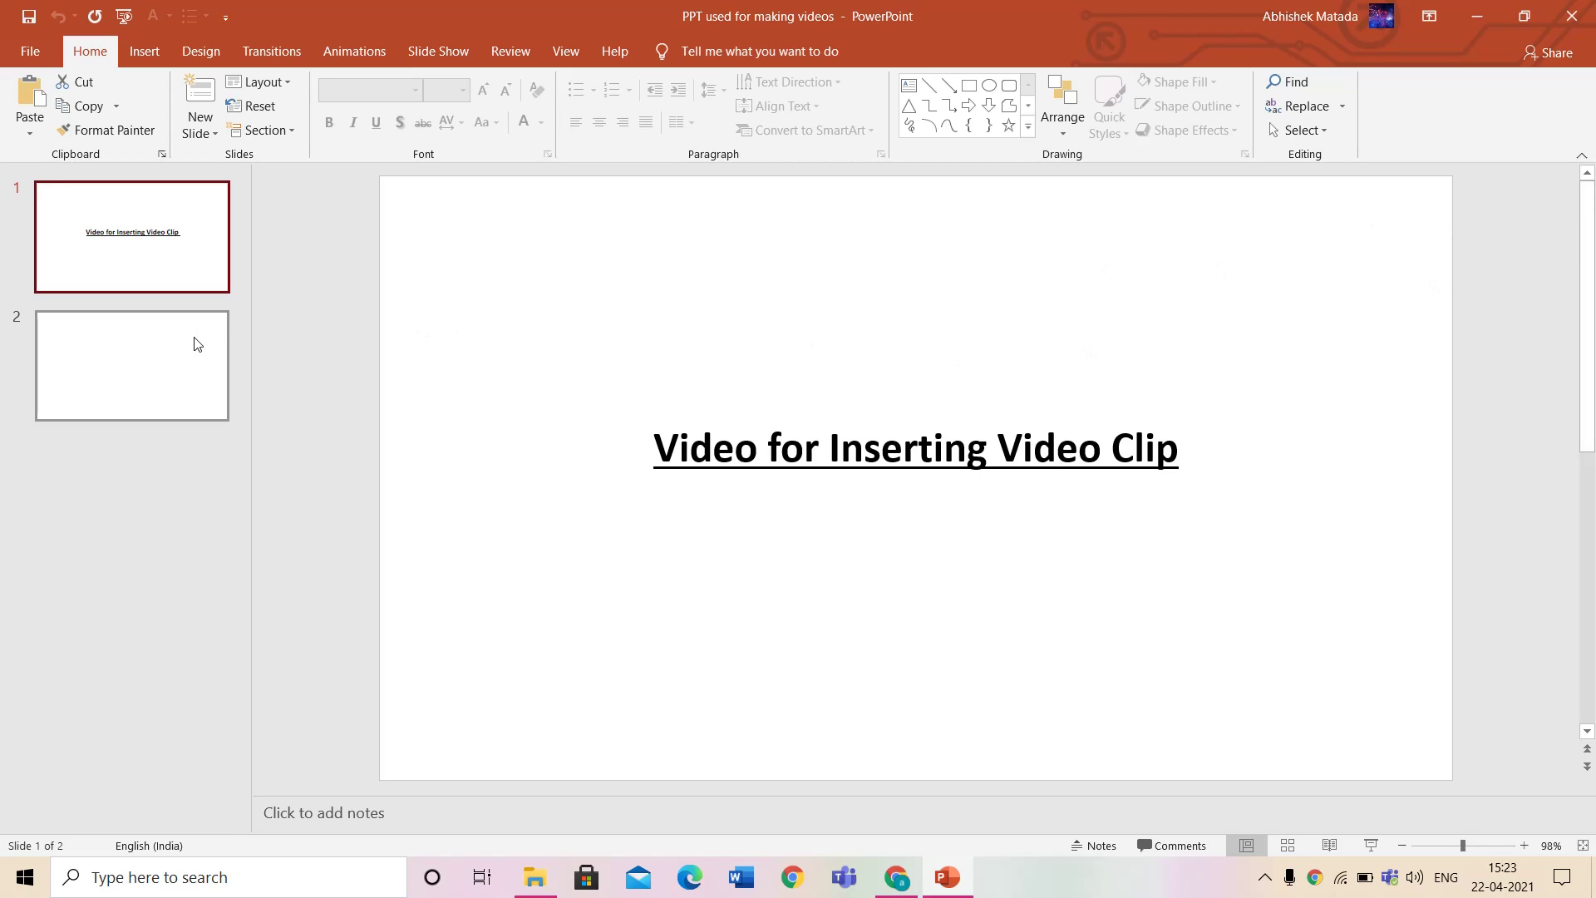
- Select the slide 2 thumbnail to show the empty second slide
{"action": "left_click", "coordinate": [139, 356]}
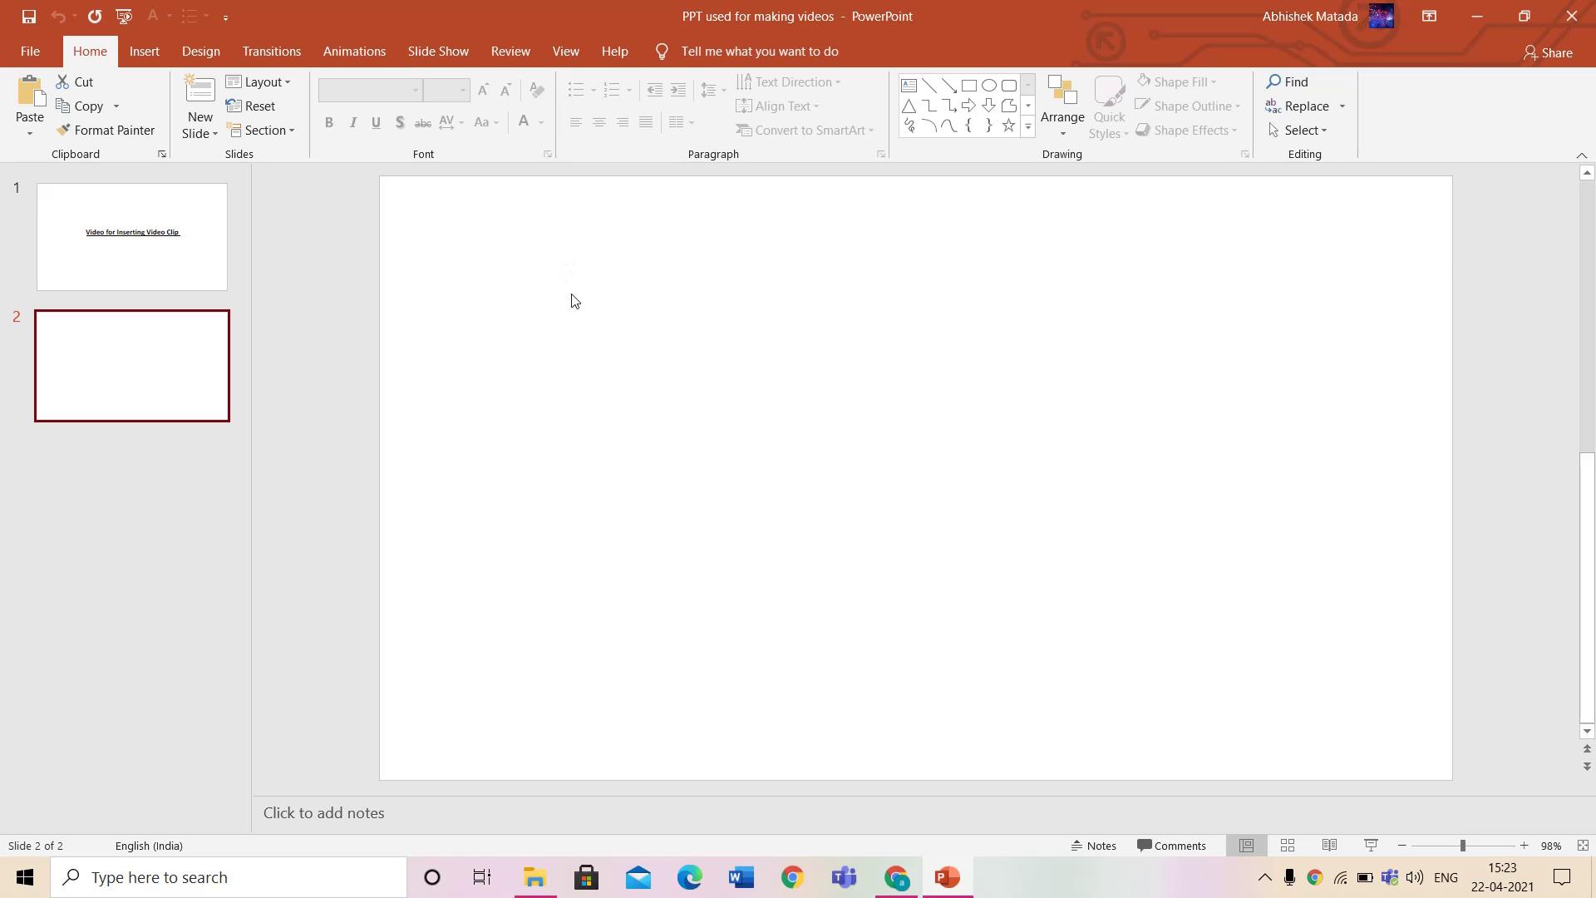
- On the Insert tab, show the Video dropdown's online and PC choices, then close it
{"action": "left_click", "coordinate": [146, 53]}
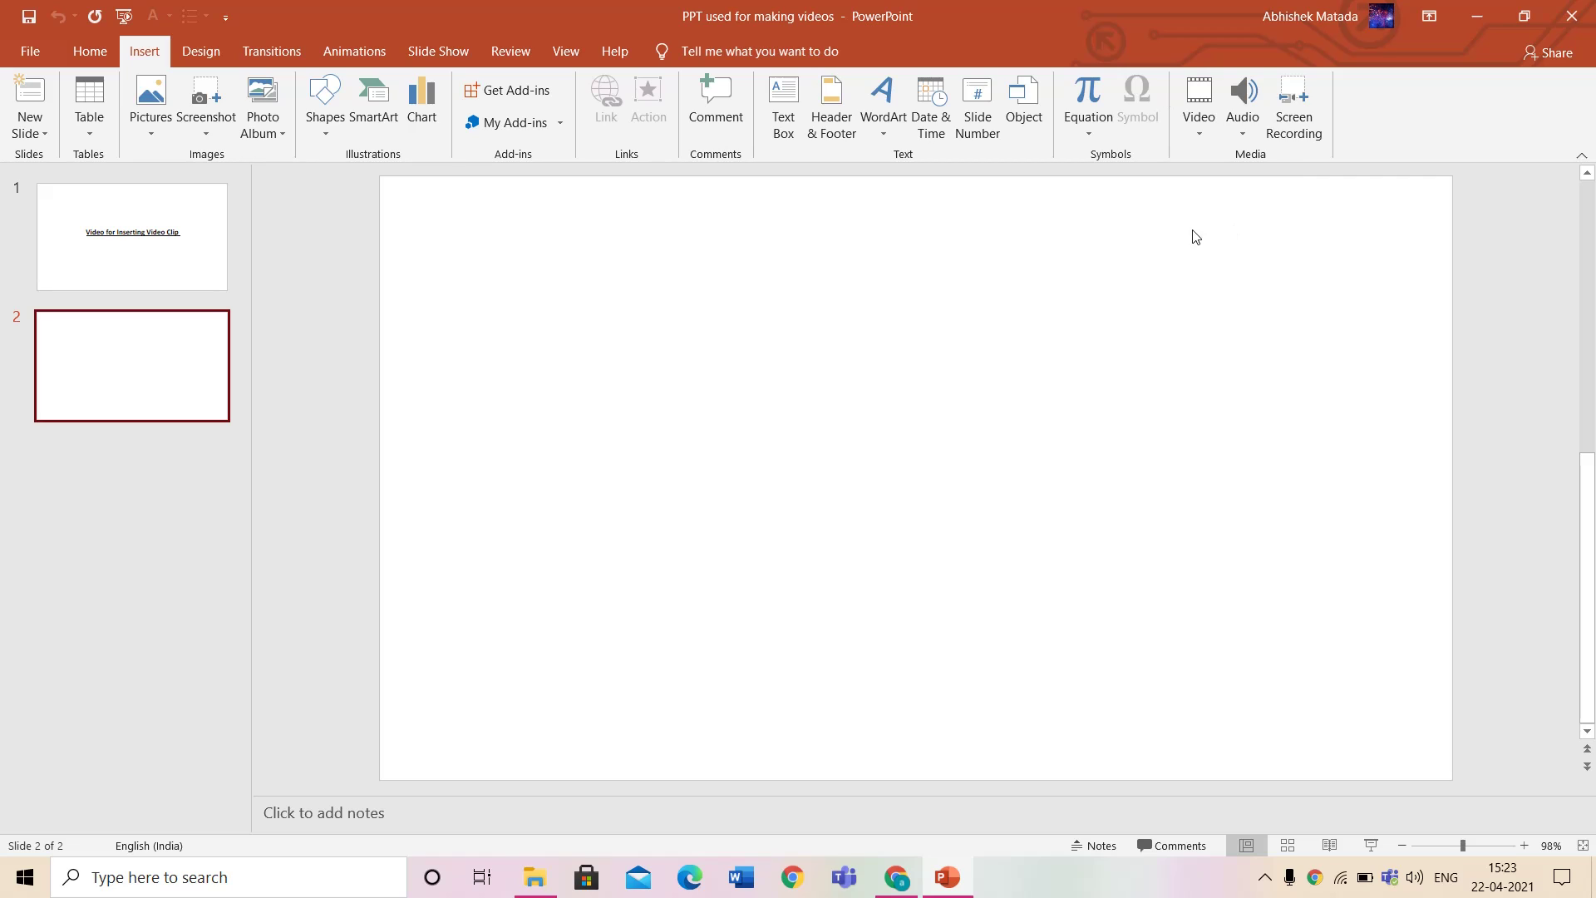
{"action": "left_click", "coordinate": [1270, 117]}
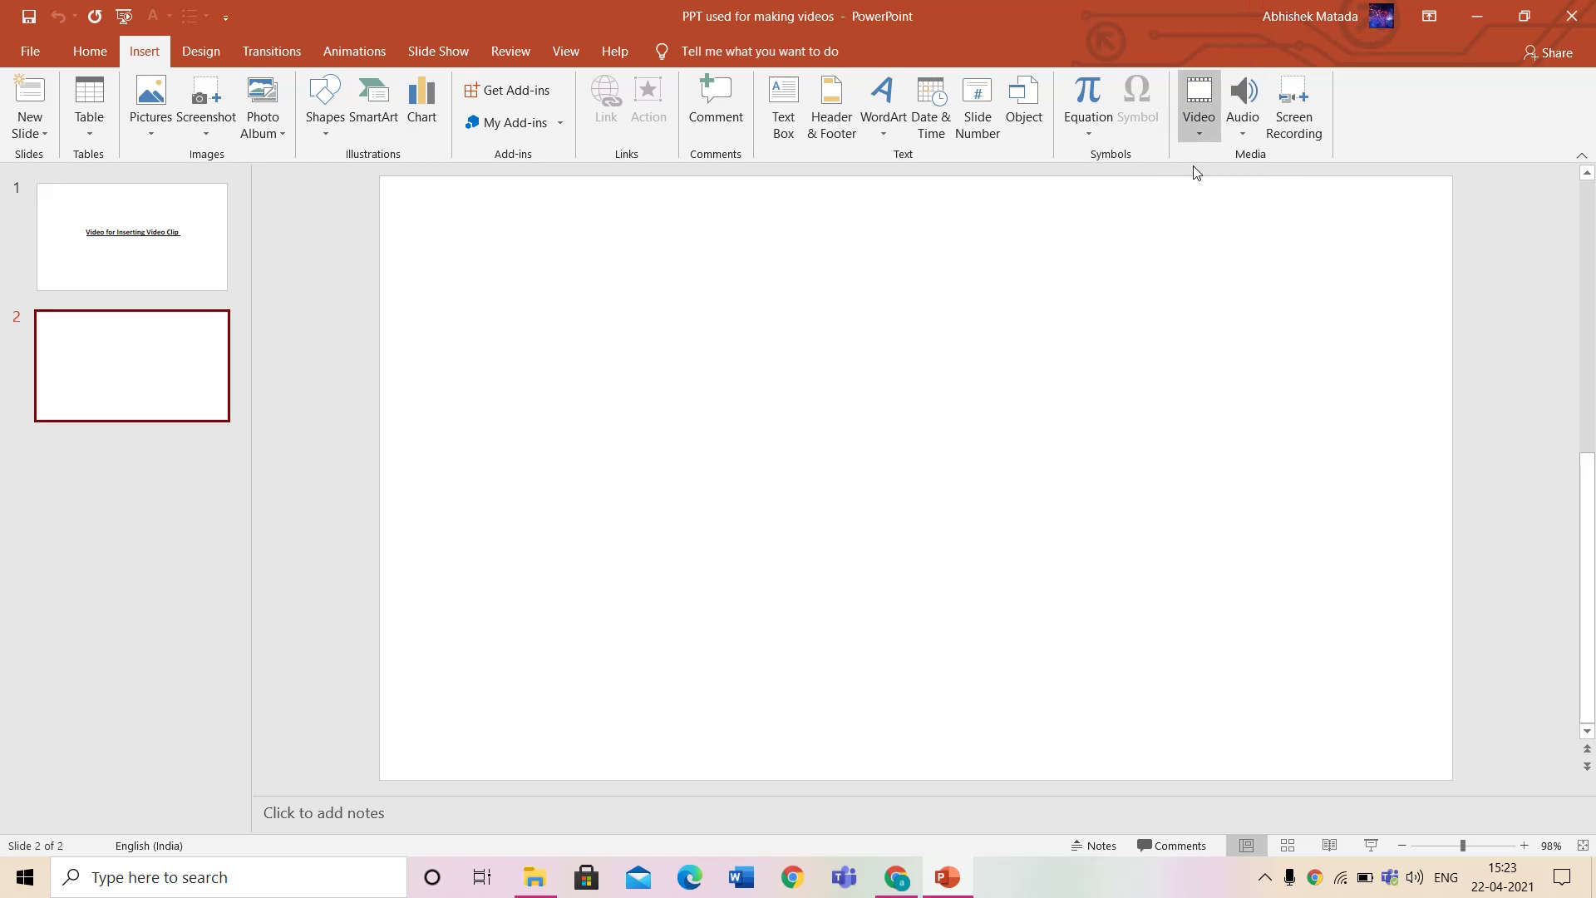
{"action": "left_click", "coordinate": [1205, 136]}
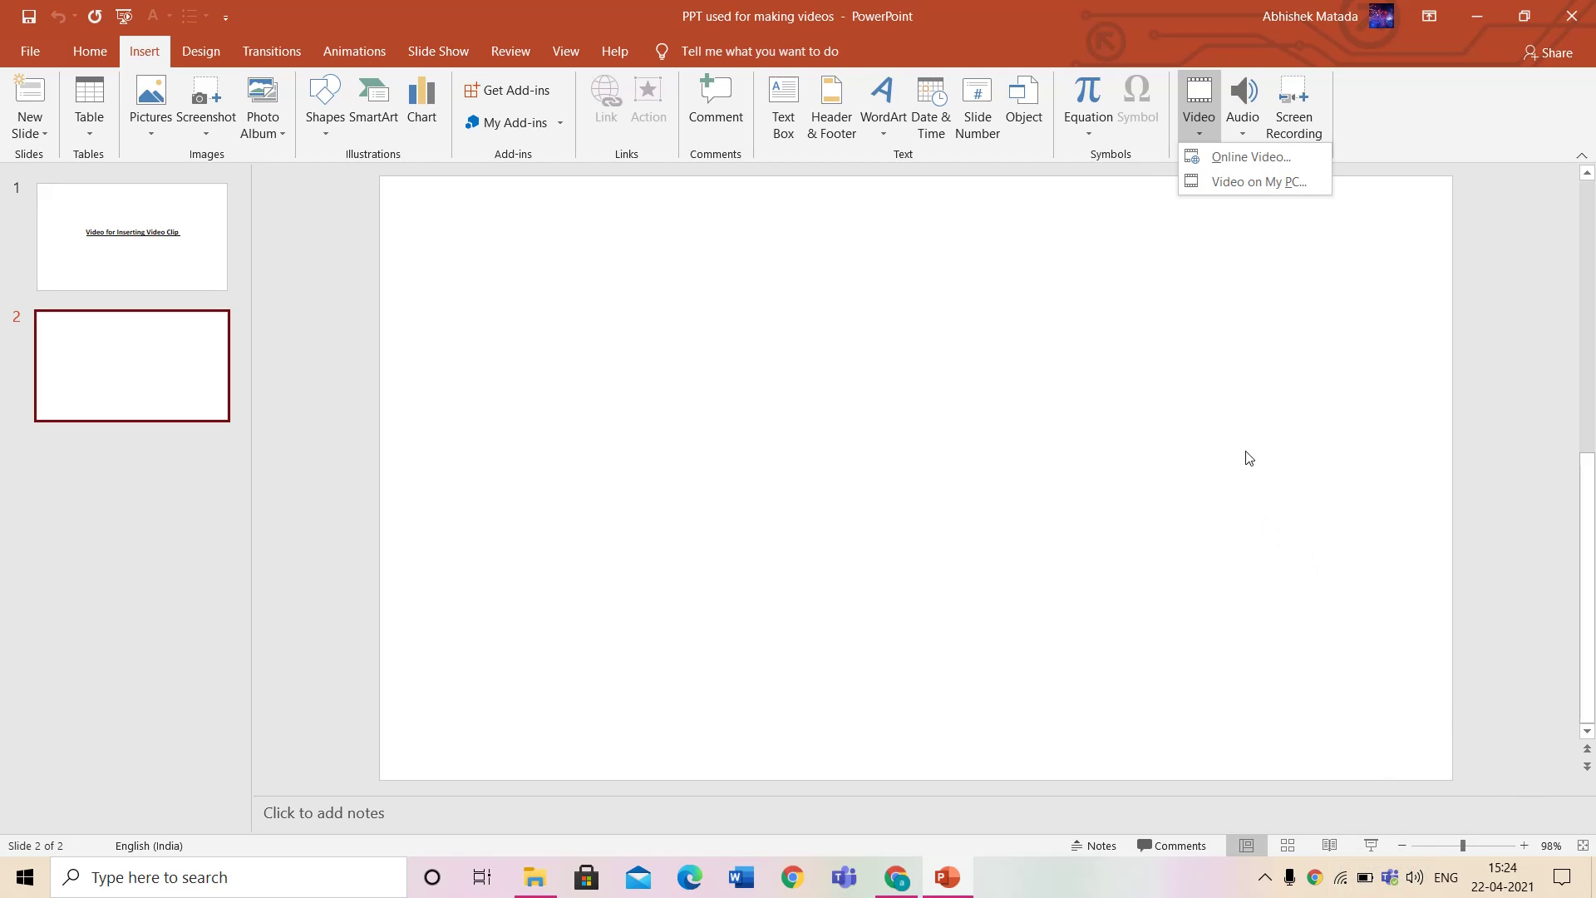
{"action": "left_click", "coordinate": [1275, 243]}
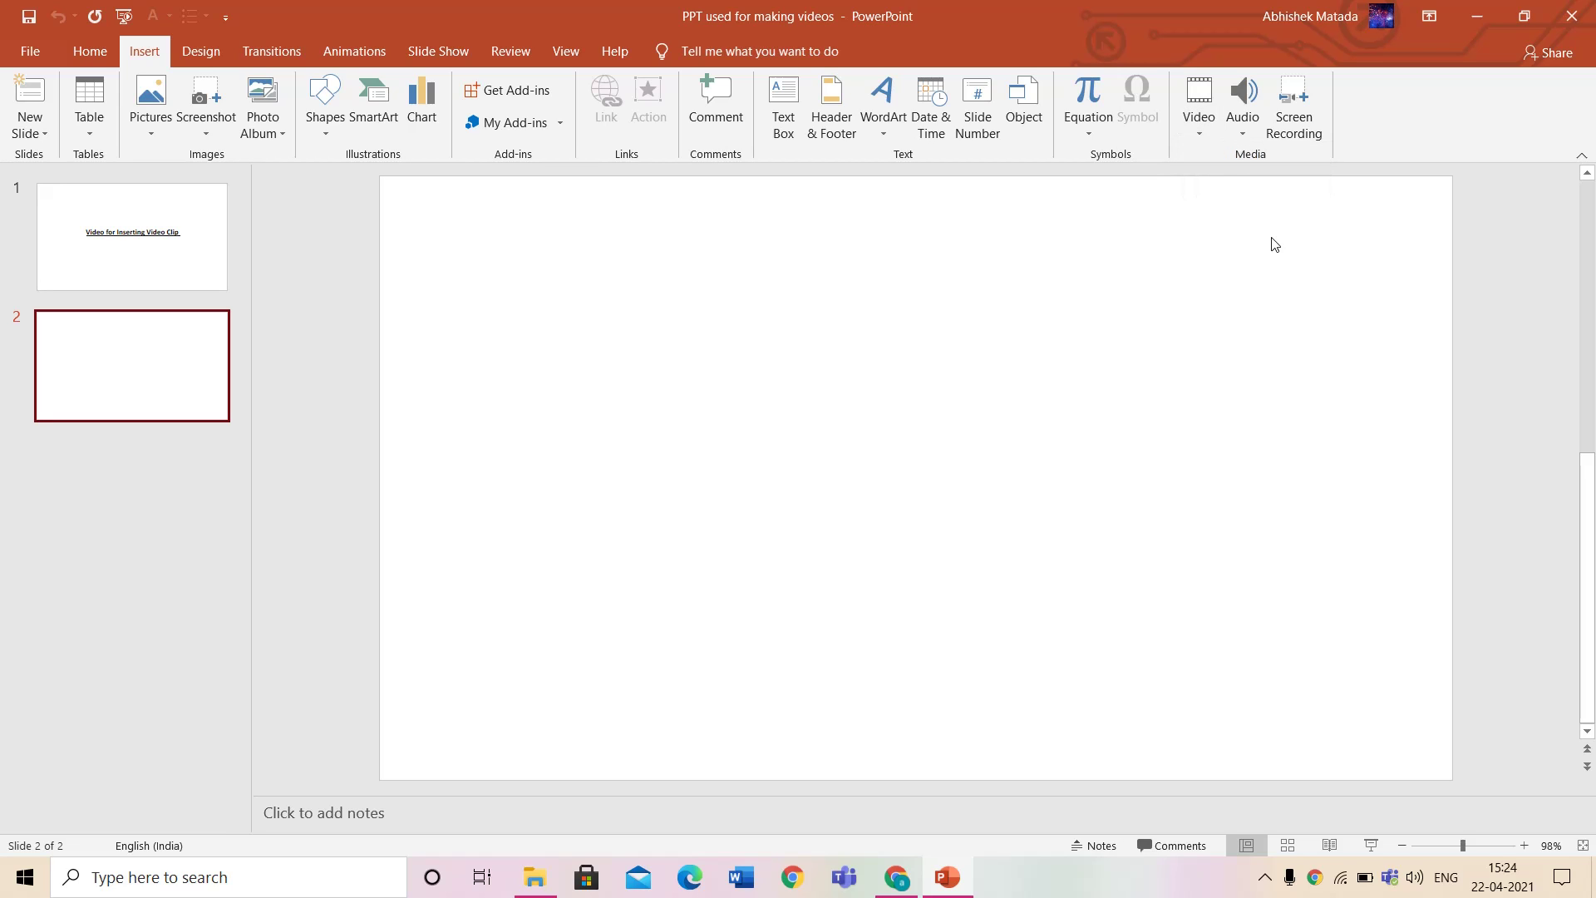
{"action": "left_click", "coordinate": [1204, 131]}
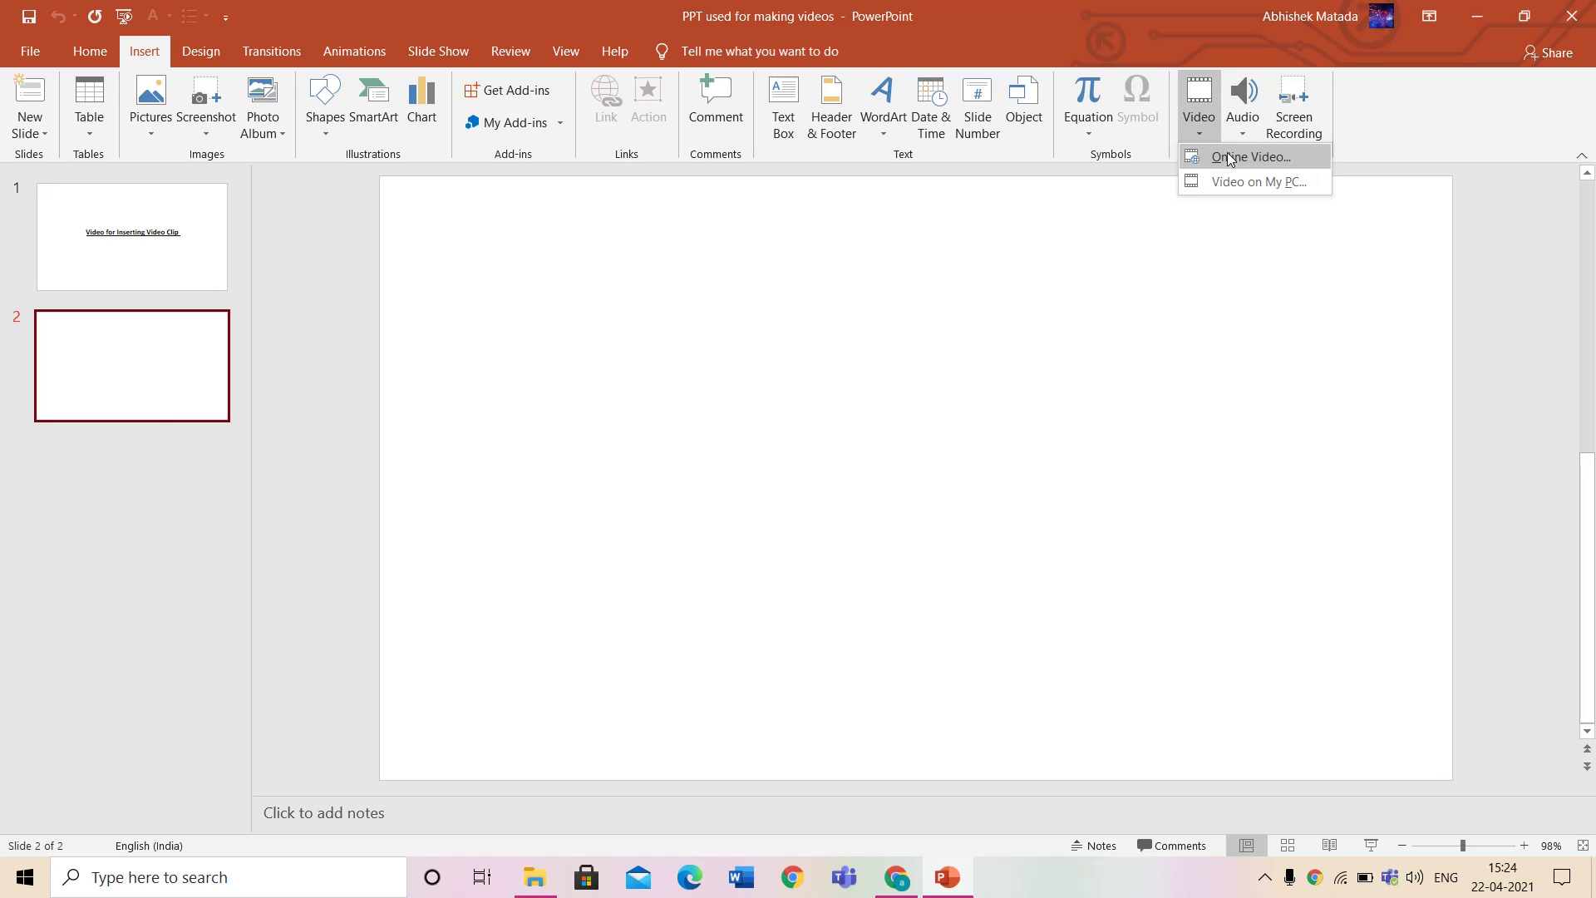
{"action": "left_click", "coordinate": [1224, 155]}
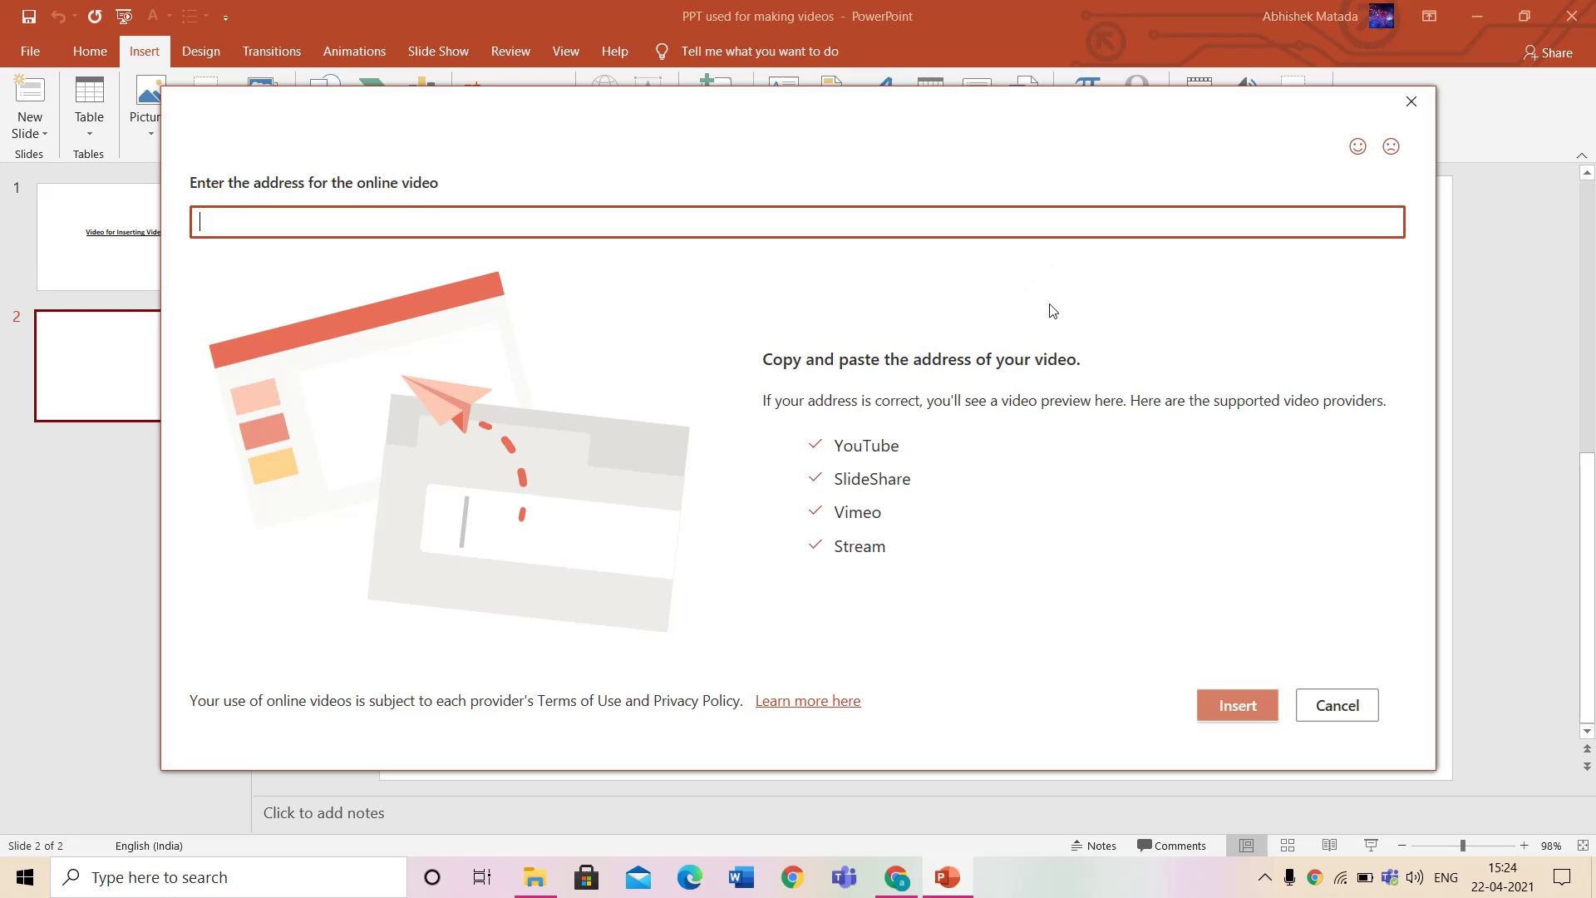
{"action": "left_click", "coordinate": [1412, 102]}
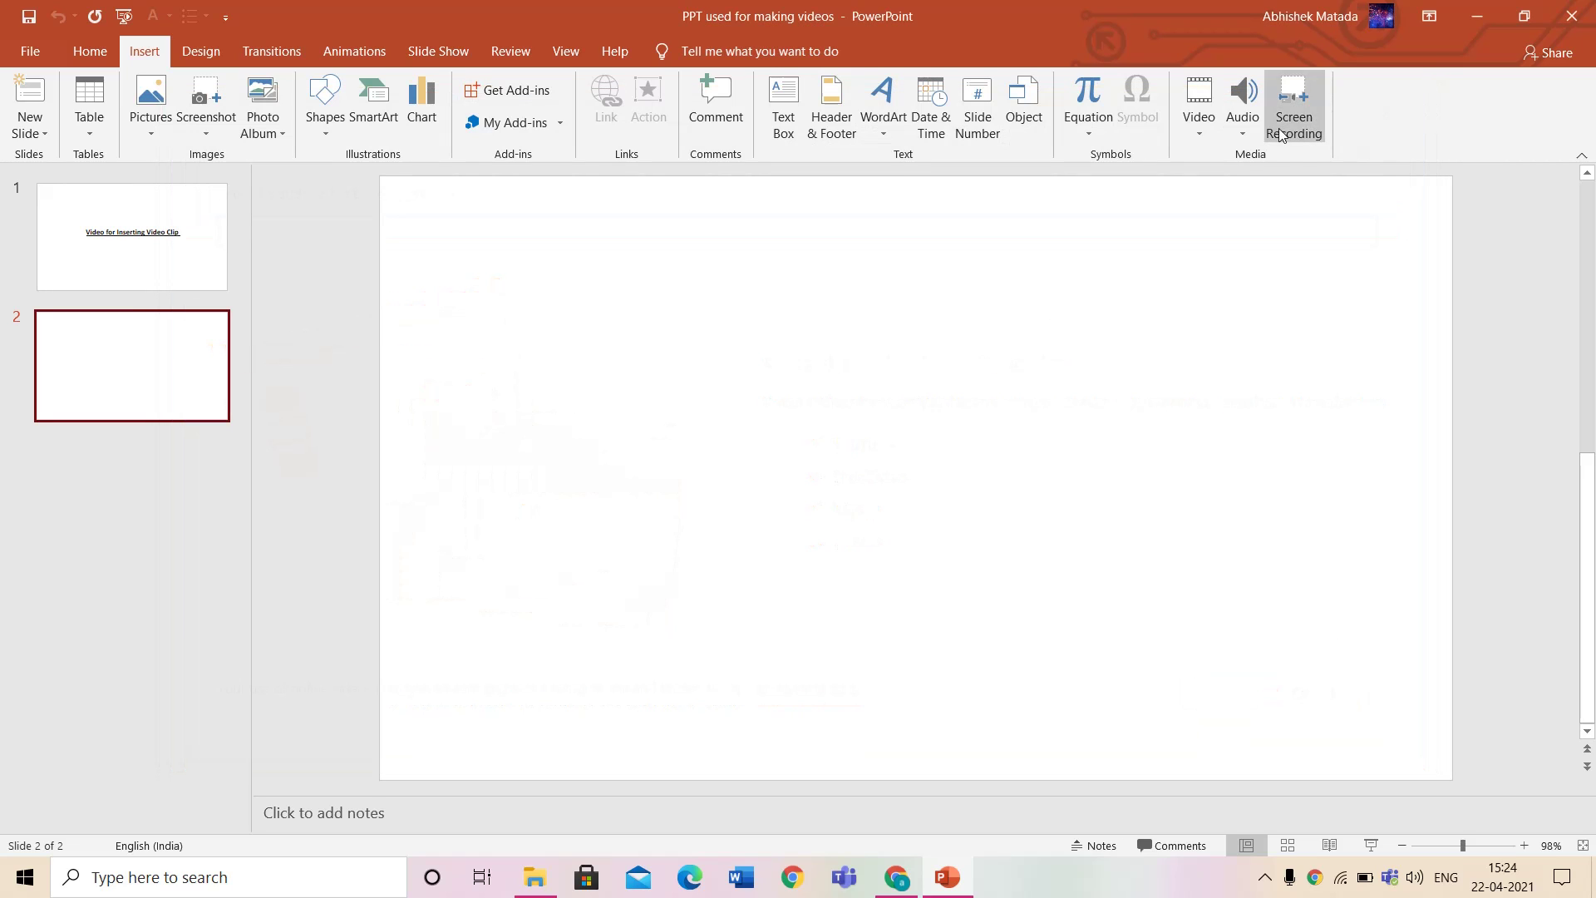
{"action": "left_click", "coordinate": [1214, 136]}
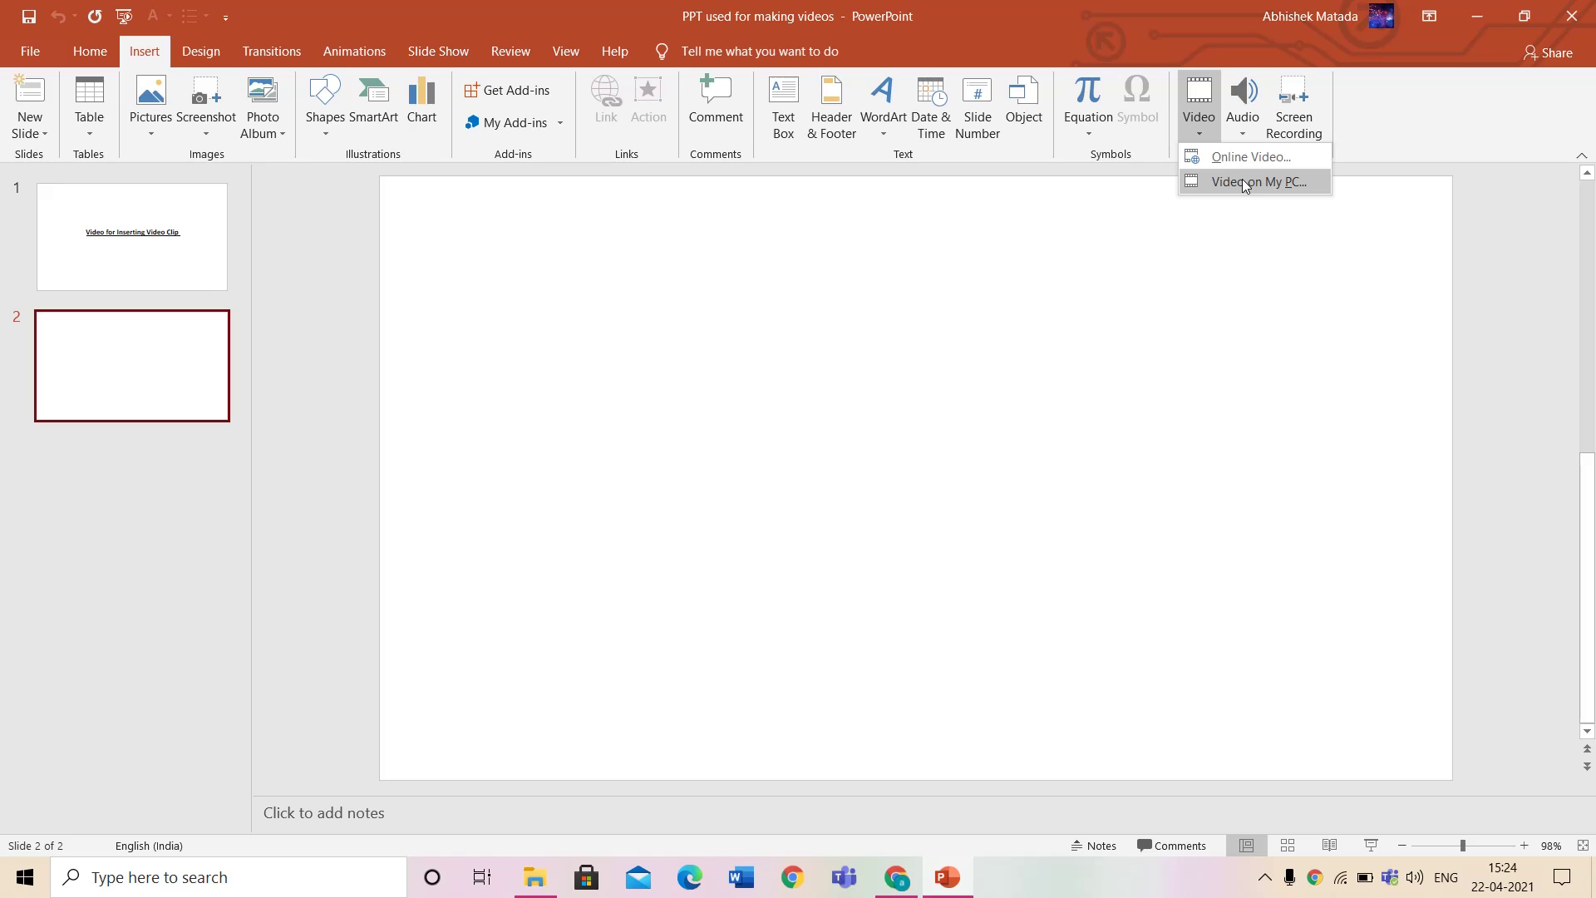
{"action": "left_click", "coordinate": [1244, 183]}
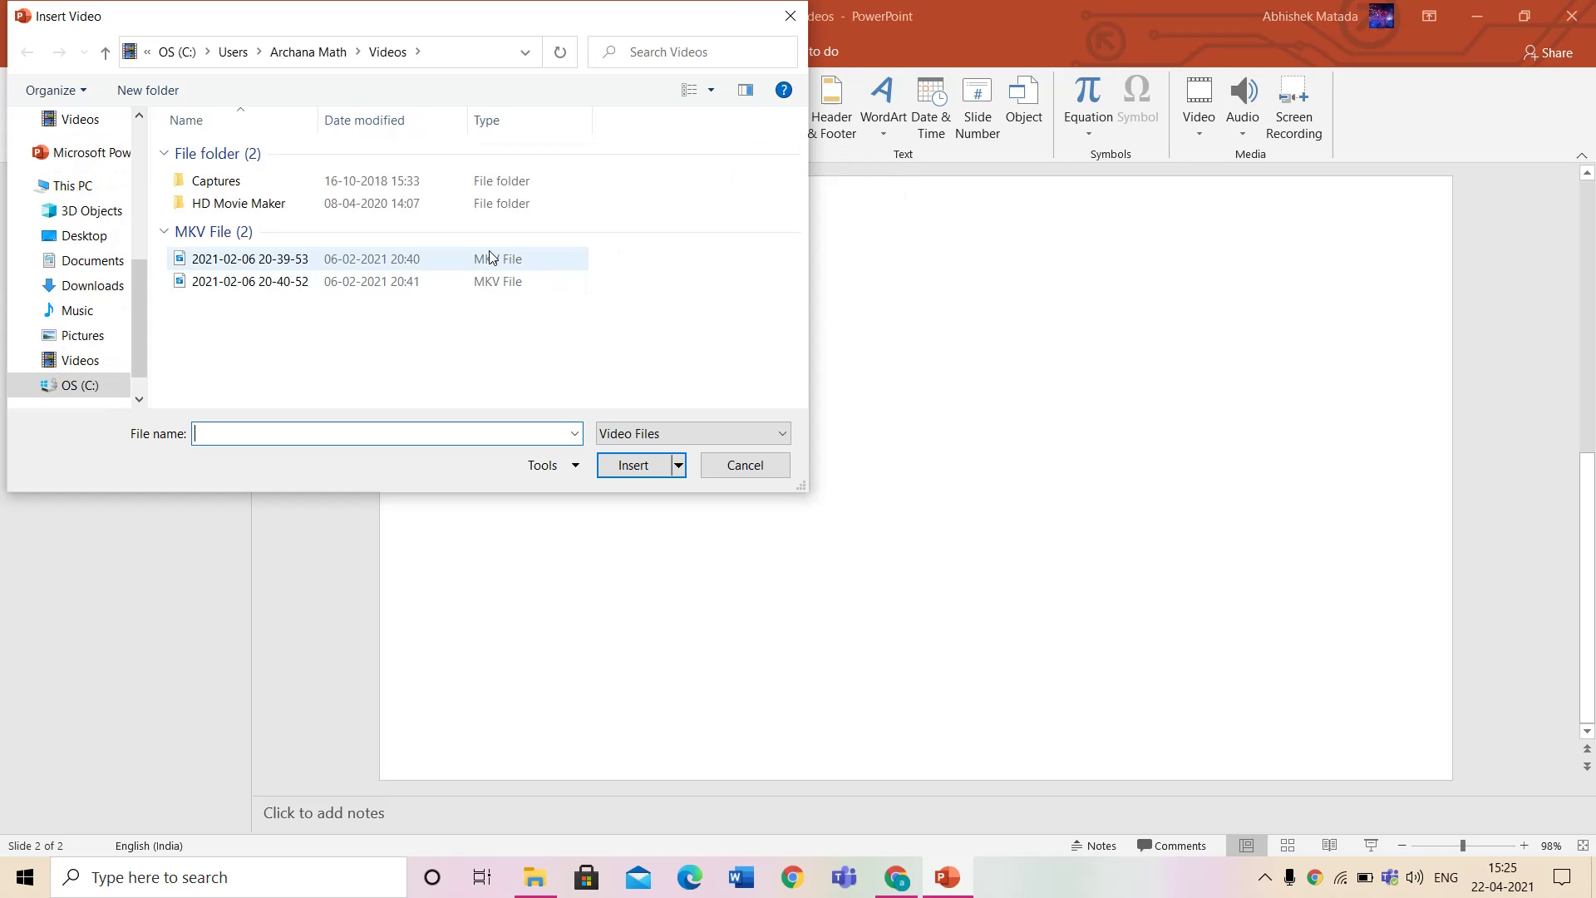
{"action": "left_click", "coordinate": [314, 260]}
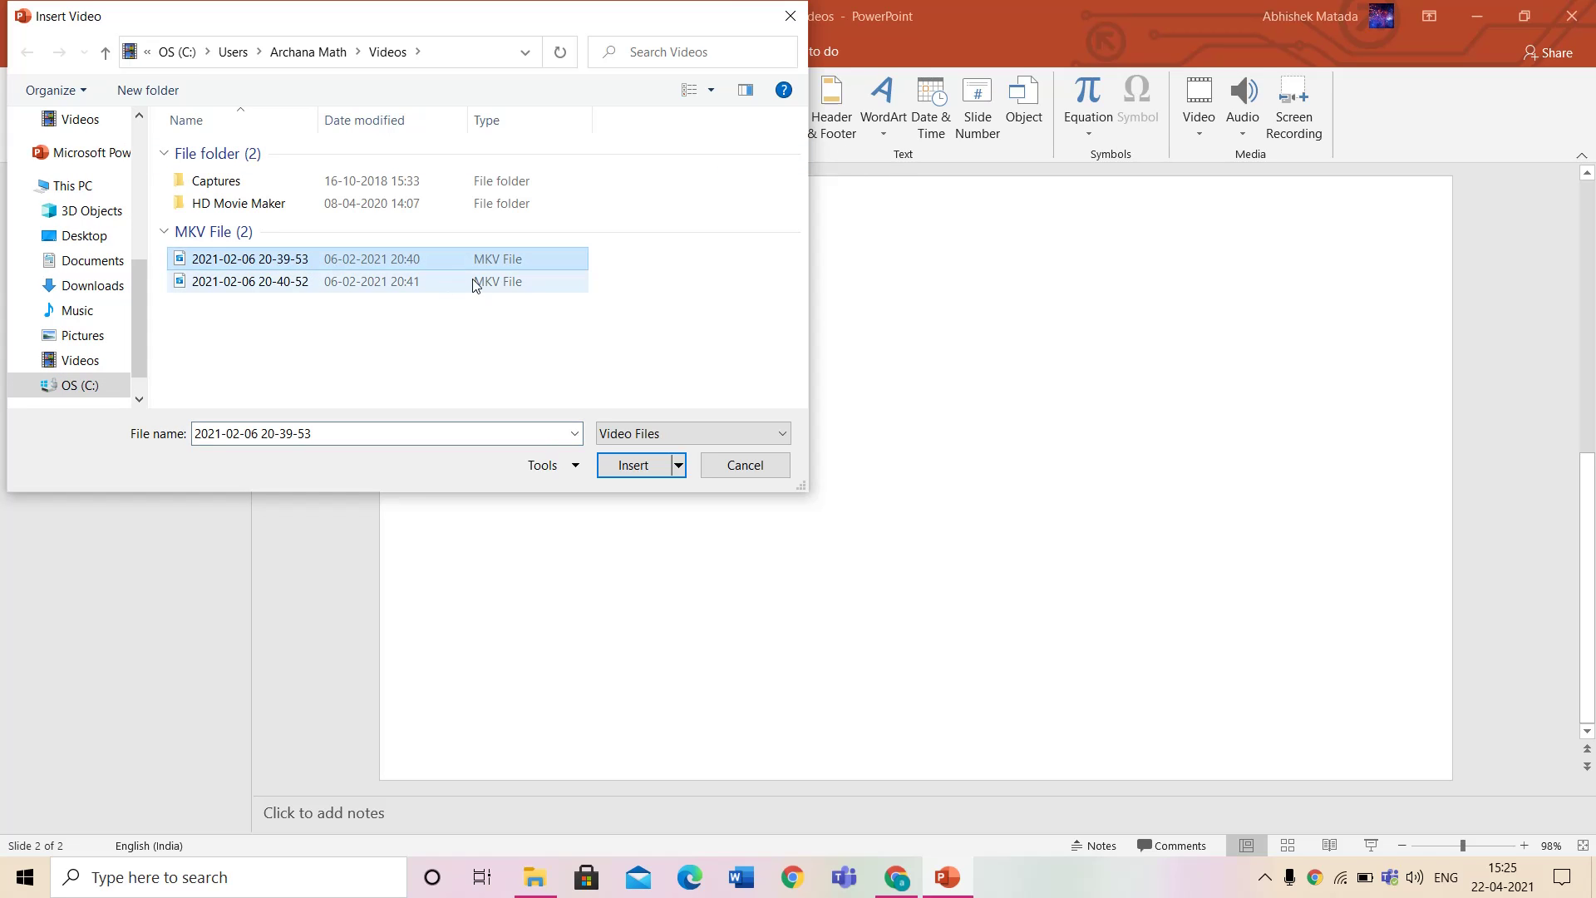
{"action": "left_click", "coordinate": [653, 464]}
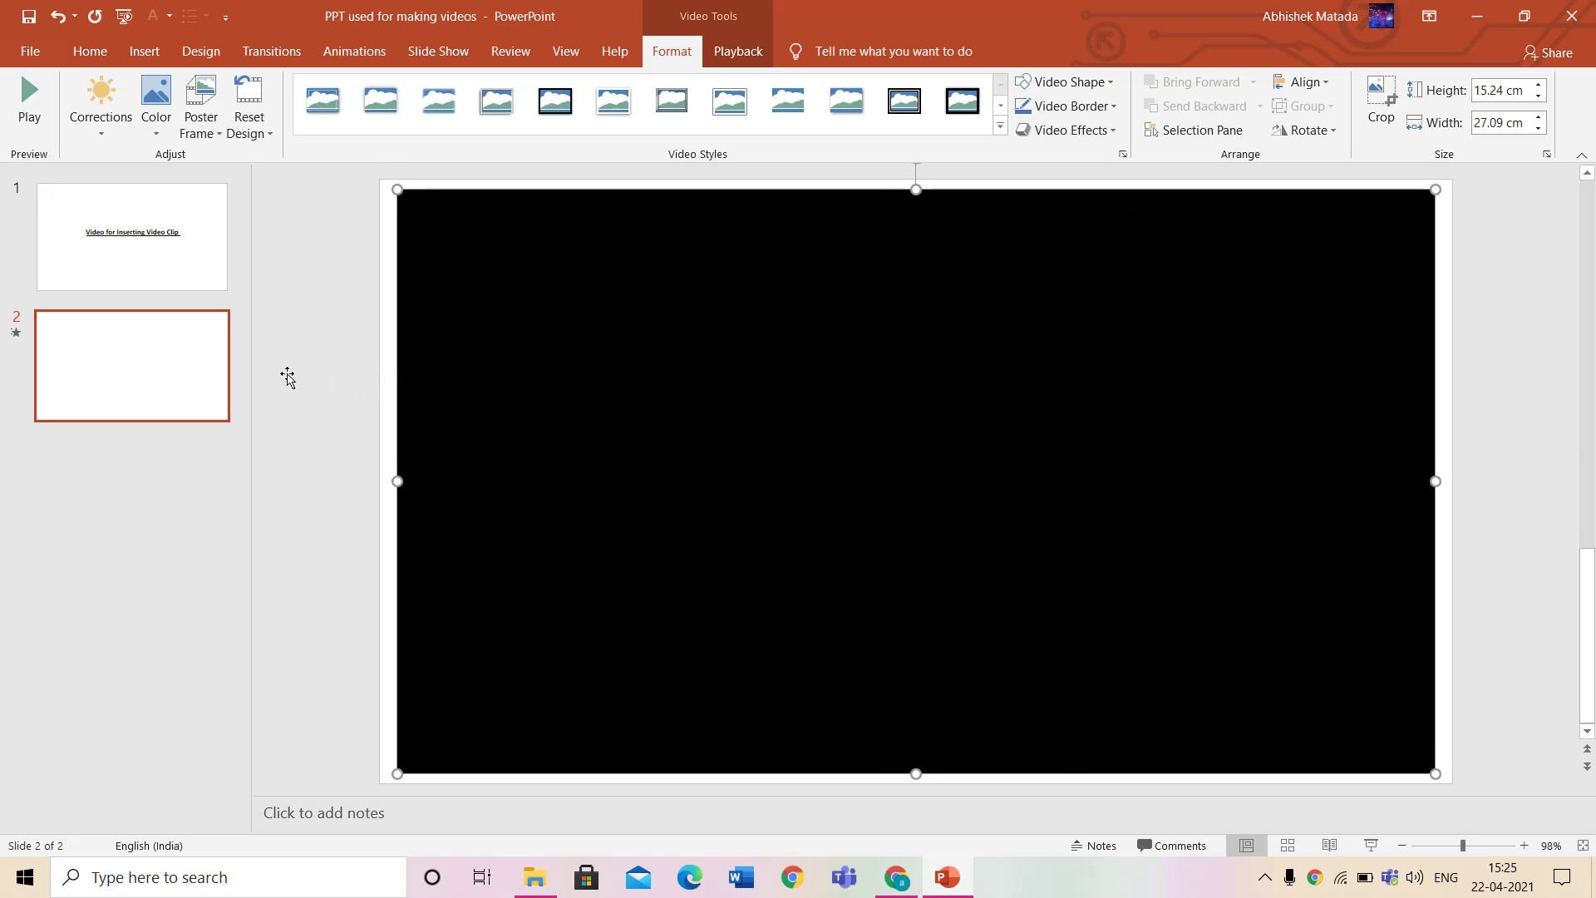
- Select the inserted video on slide 2 and view its video formatting options
{"action": "left_click", "coordinate": [309, 313]}
{"action": "mouse_move", "coordinate": [411, 289]}
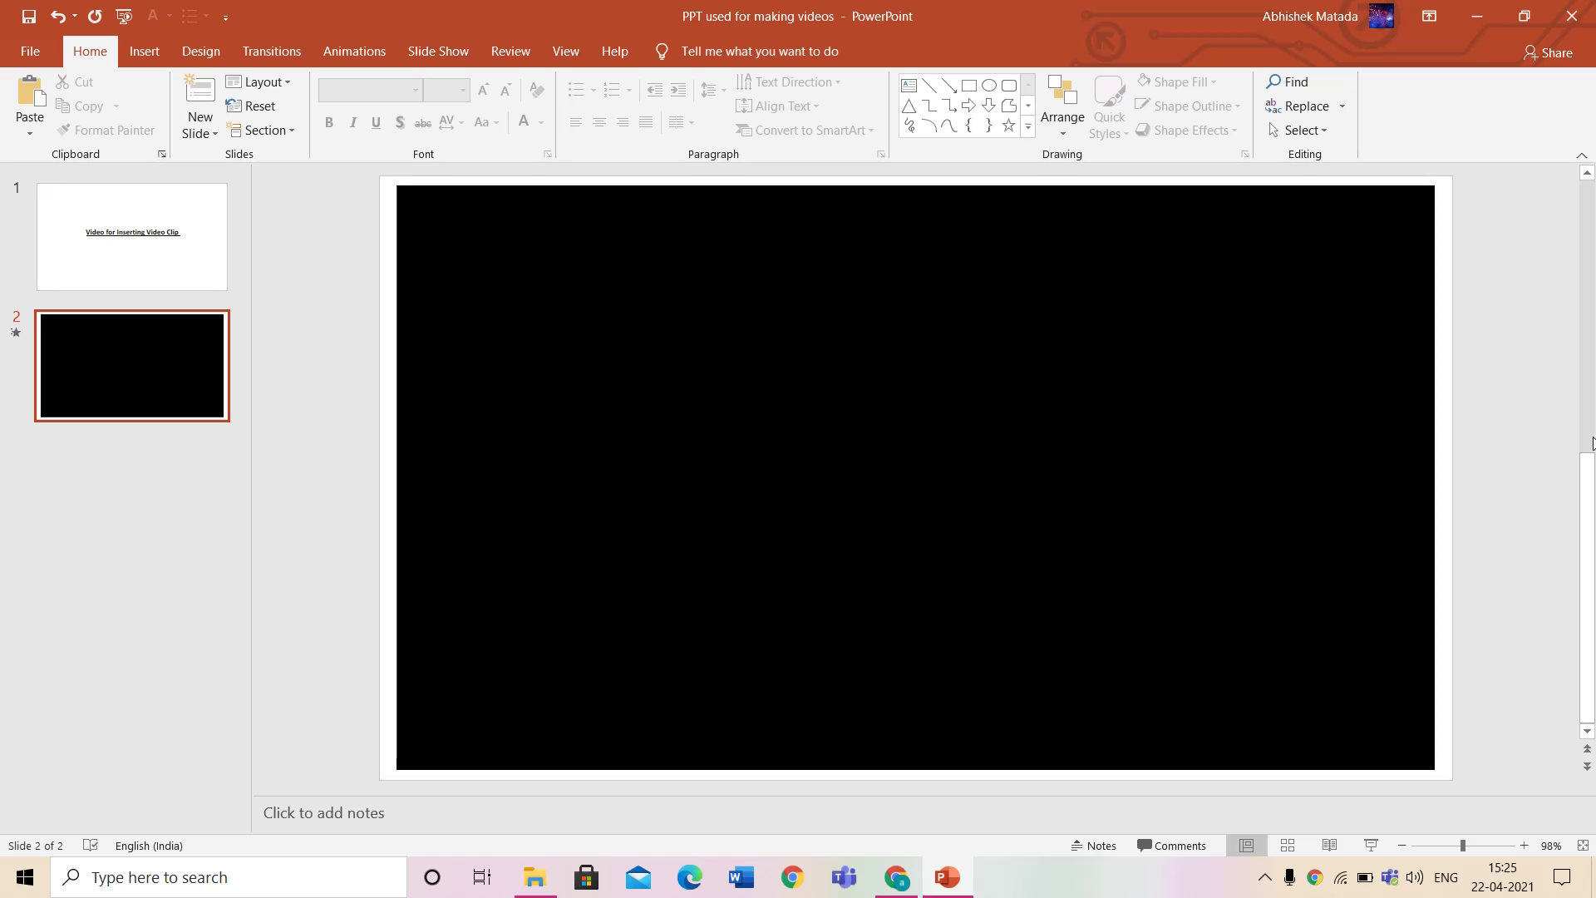
{"action": "scroll", "coordinate": [1593, 441], "scroll_direction": "up", "scroll_amount": 3}
{"action": "scroll", "coordinate": [1208, 431], "scroll_direction": "down", "scroll_amount": 3}
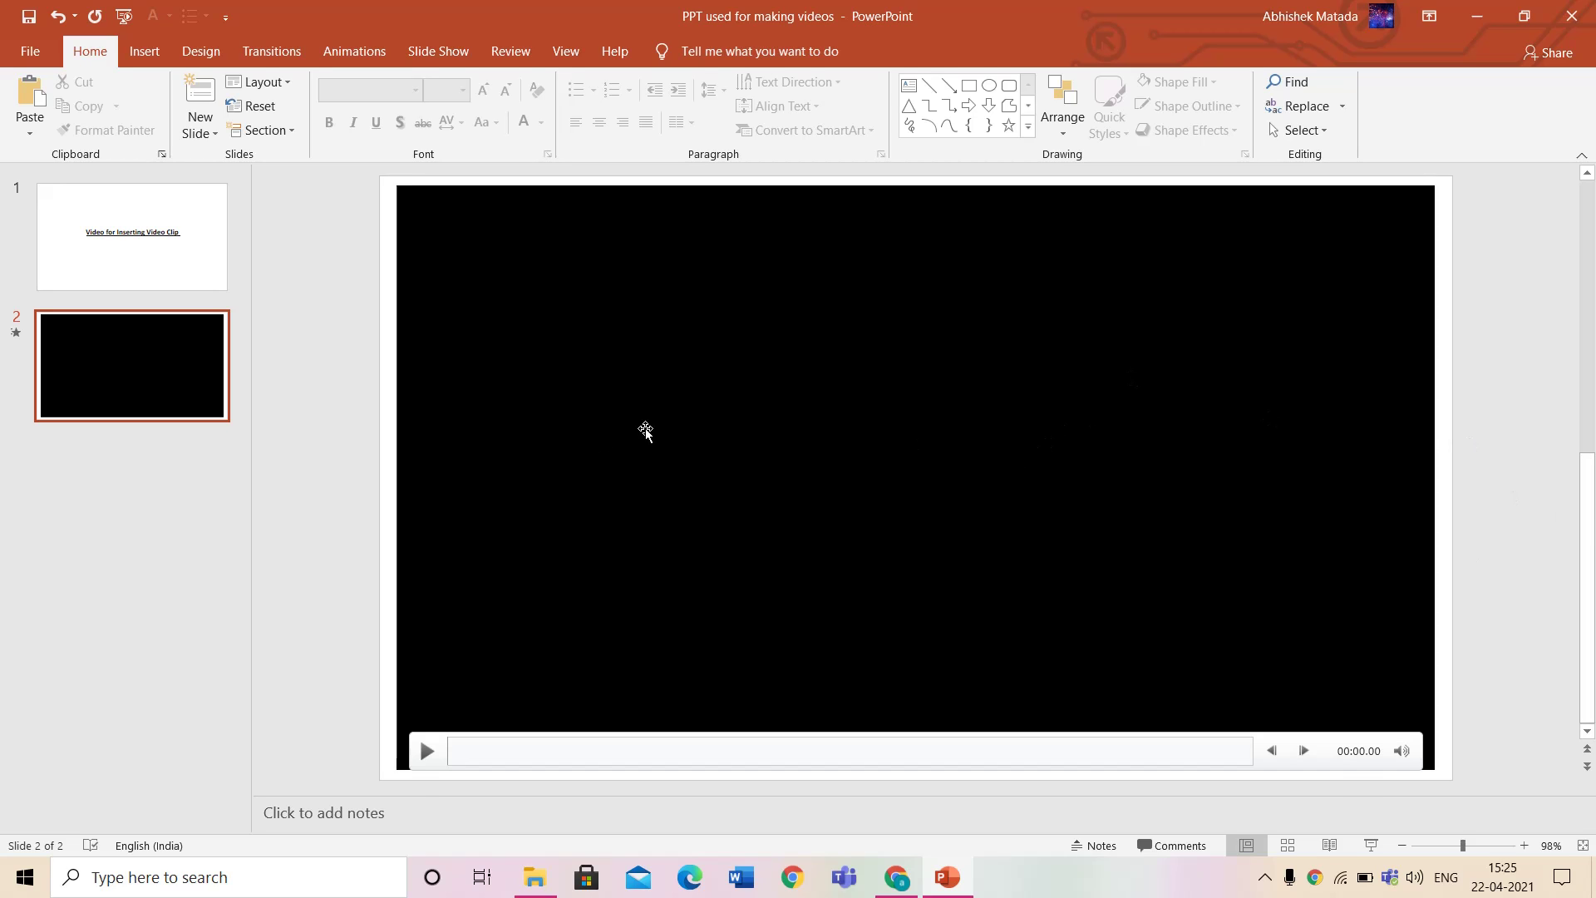
{"action": "left_click", "coordinate": [1008, 299]}
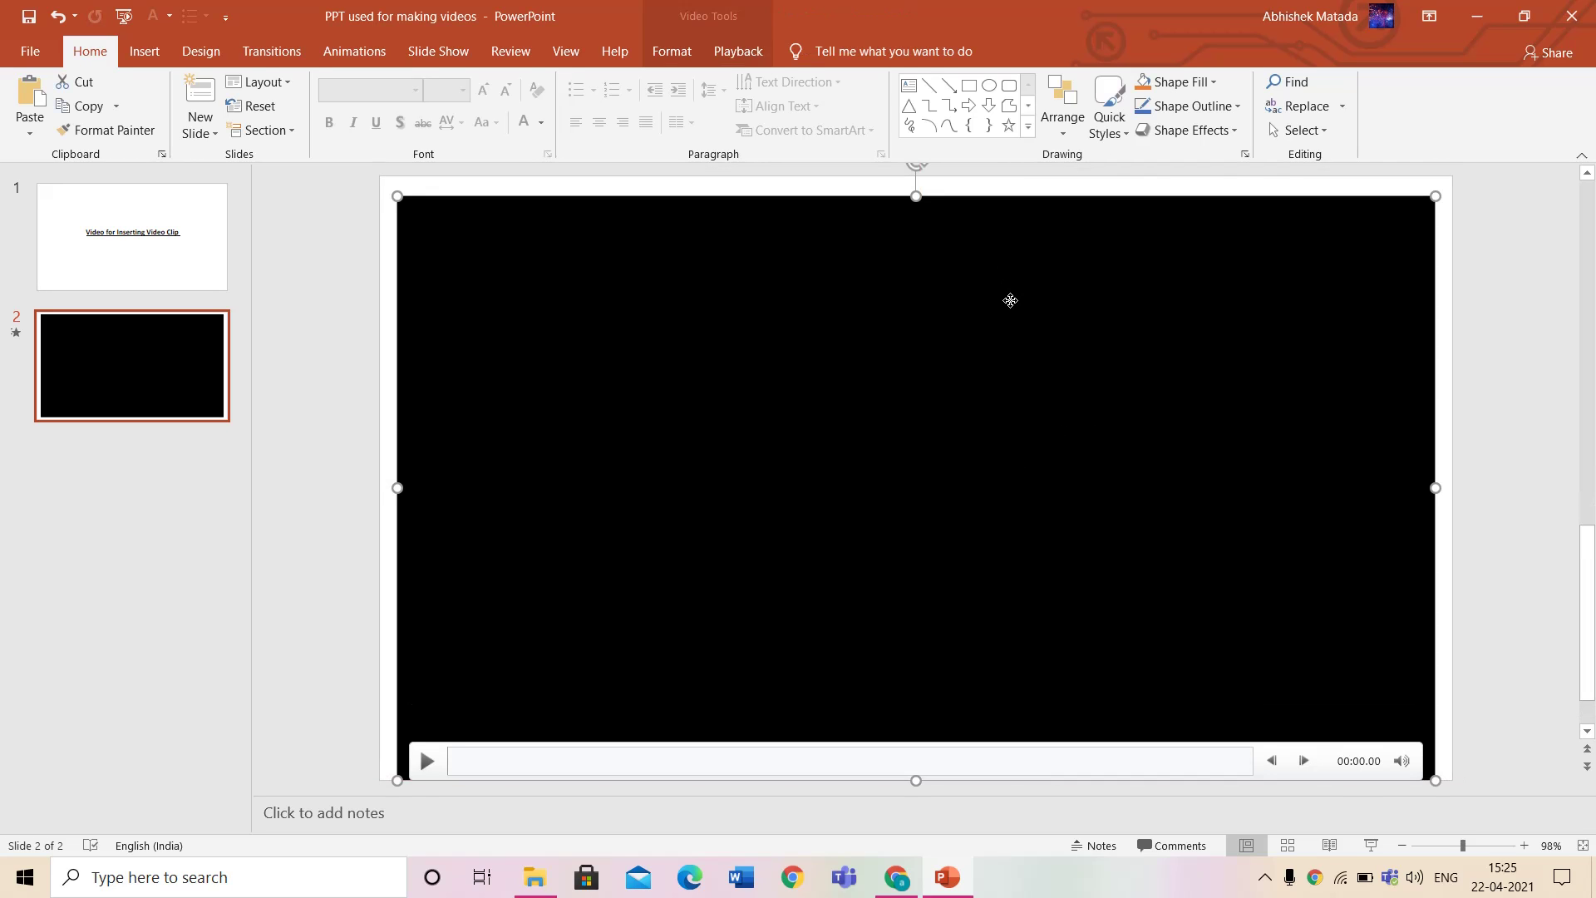
{"action": "left_click", "coordinate": [681, 58]}
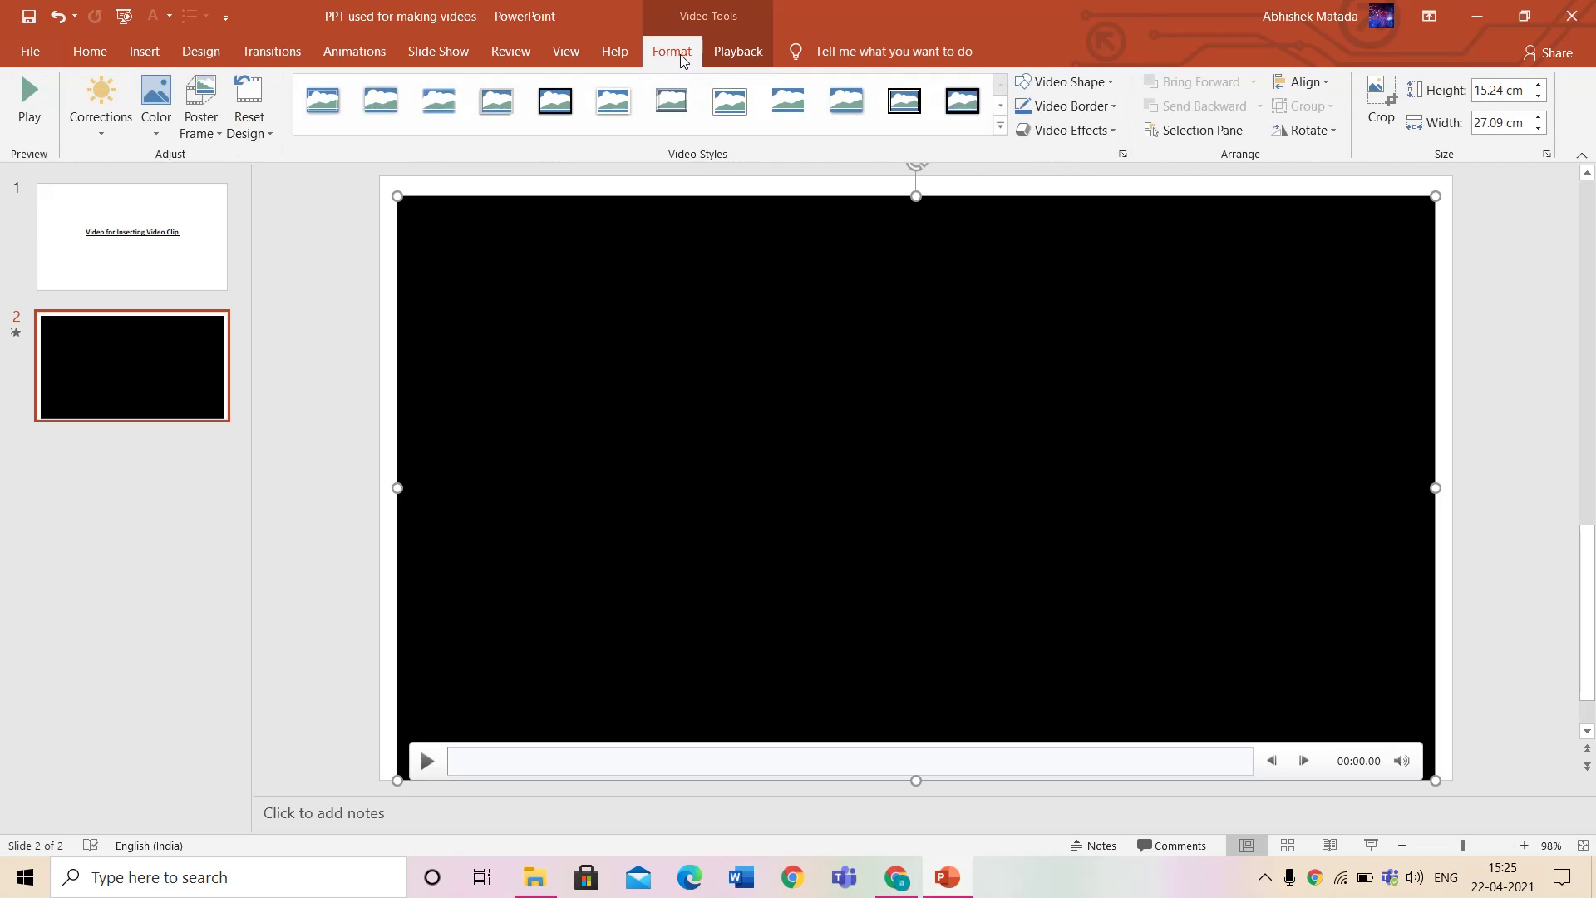
- Reselect the video and look at its animation effects
{"action": "left_click", "coordinate": [1490, 347]}
{"action": "left_click", "coordinate": [1237, 312]}
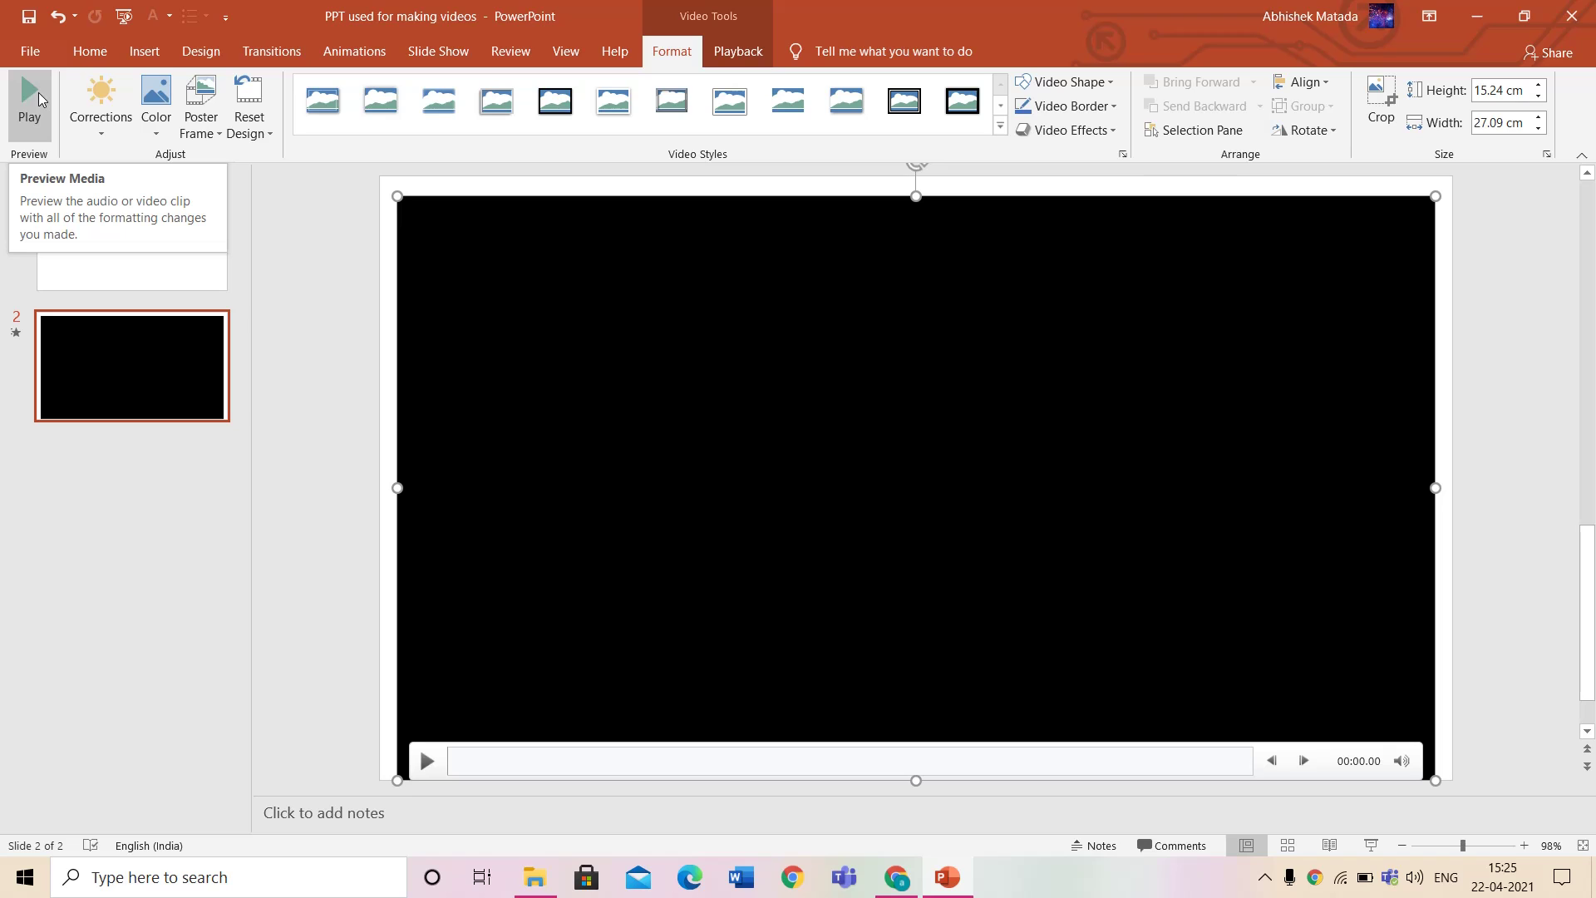
{"action": "left_click", "coordinate": [317, 321]}
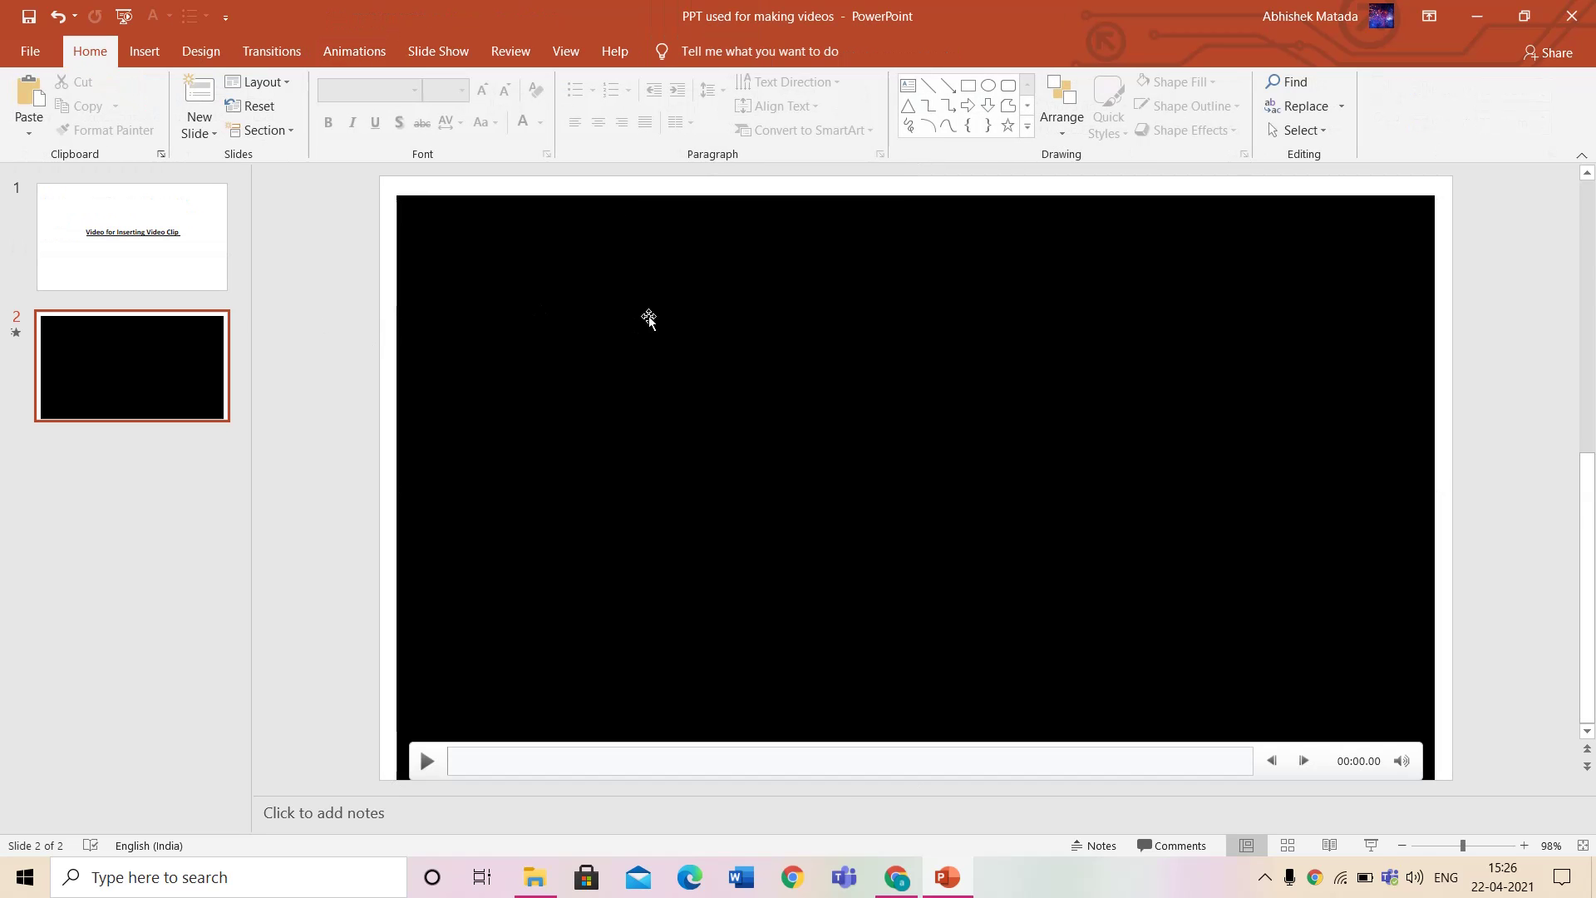
{"action": "left_click", "coordinate": [813, 321]}
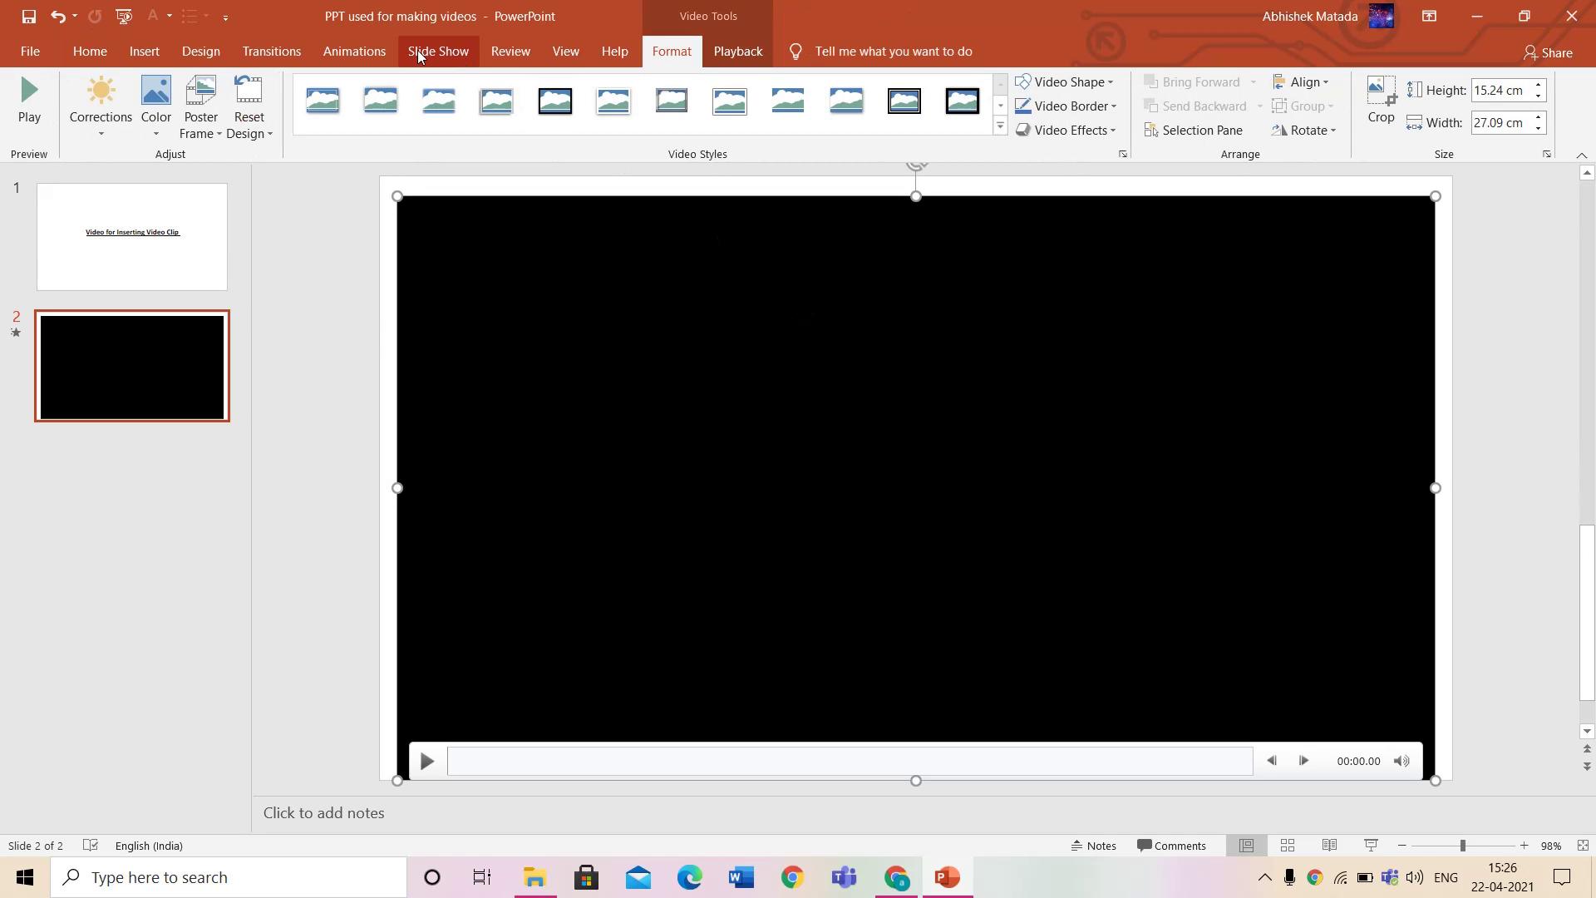
{"action": "left_click", "coordinate": [376, 55]}
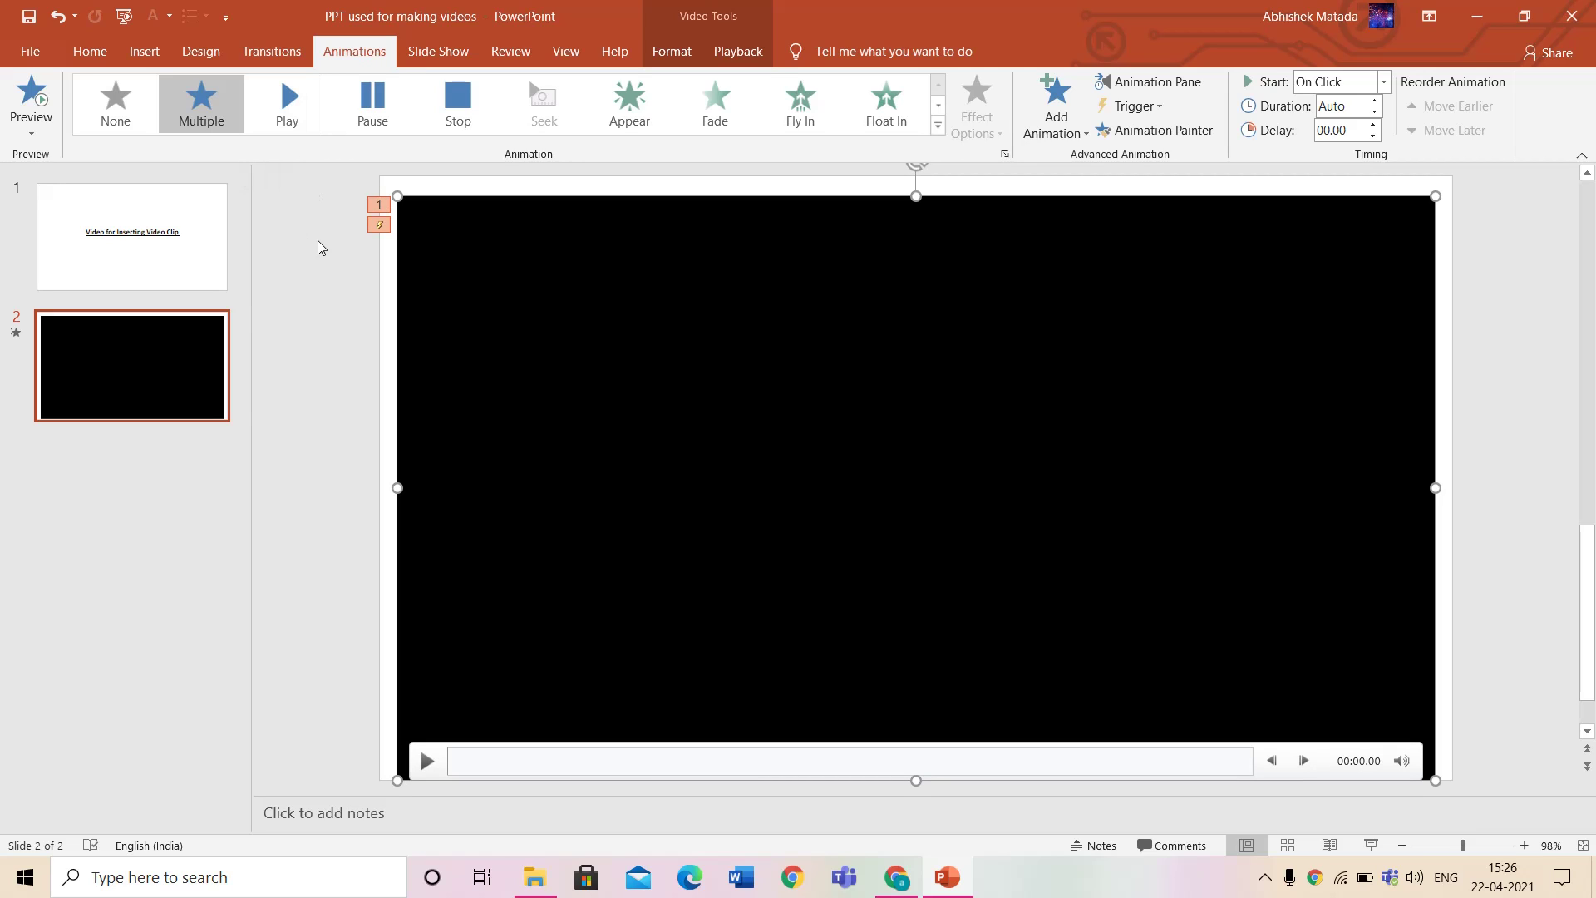
- Back on the Home tab, select the video and delete it
{"action": "left_click", "coordinate": [308, 280]}
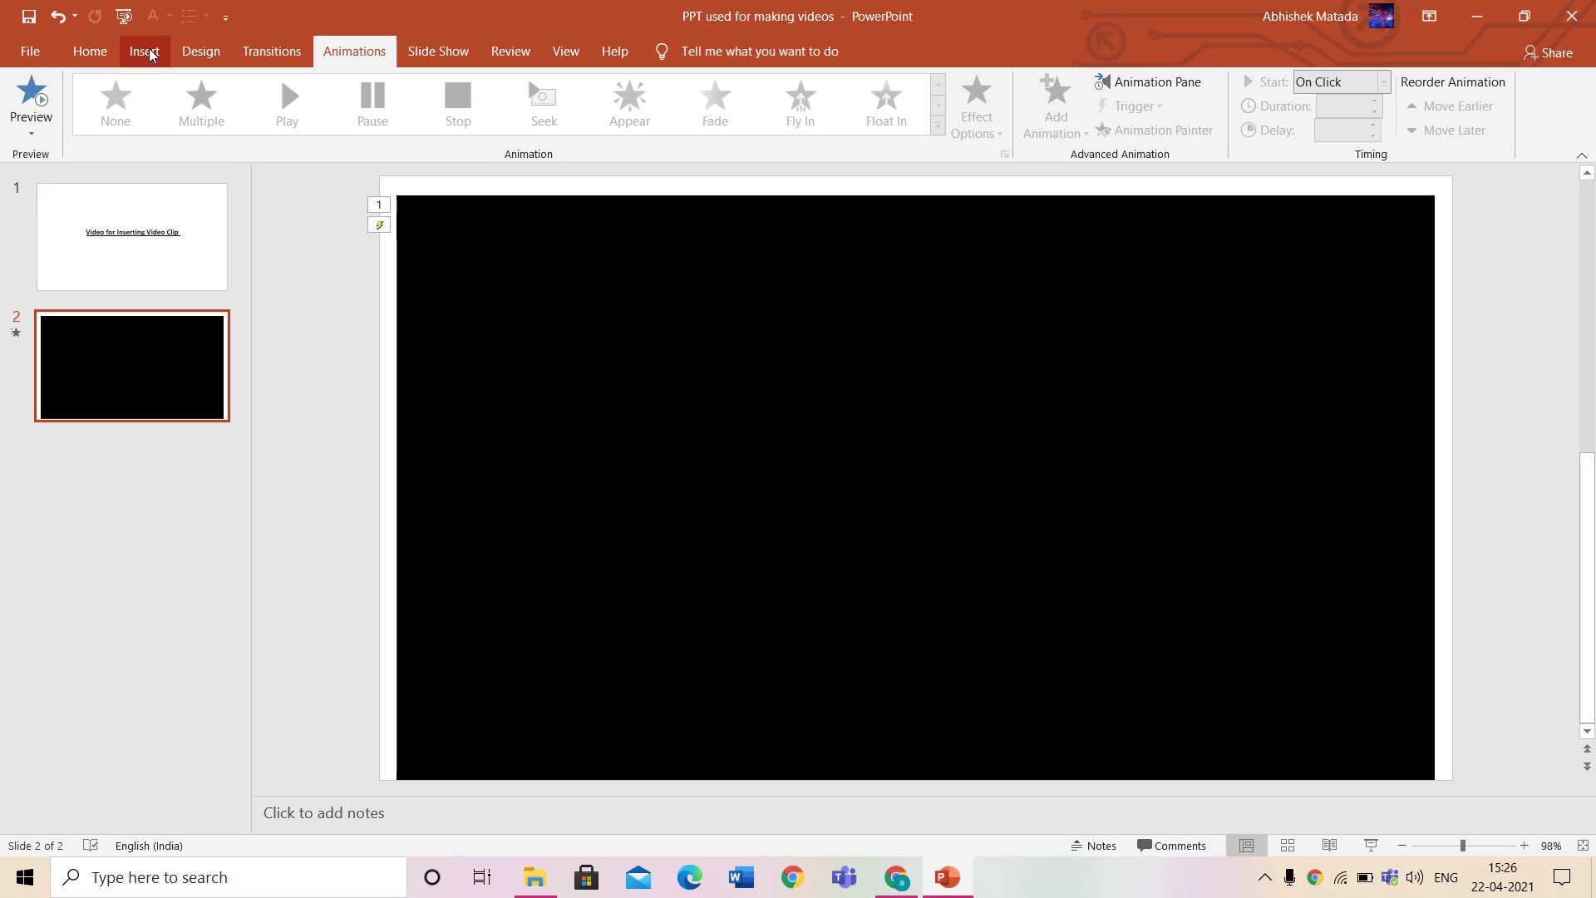
{"action": "left_click", "coordinate": [90, 51]}
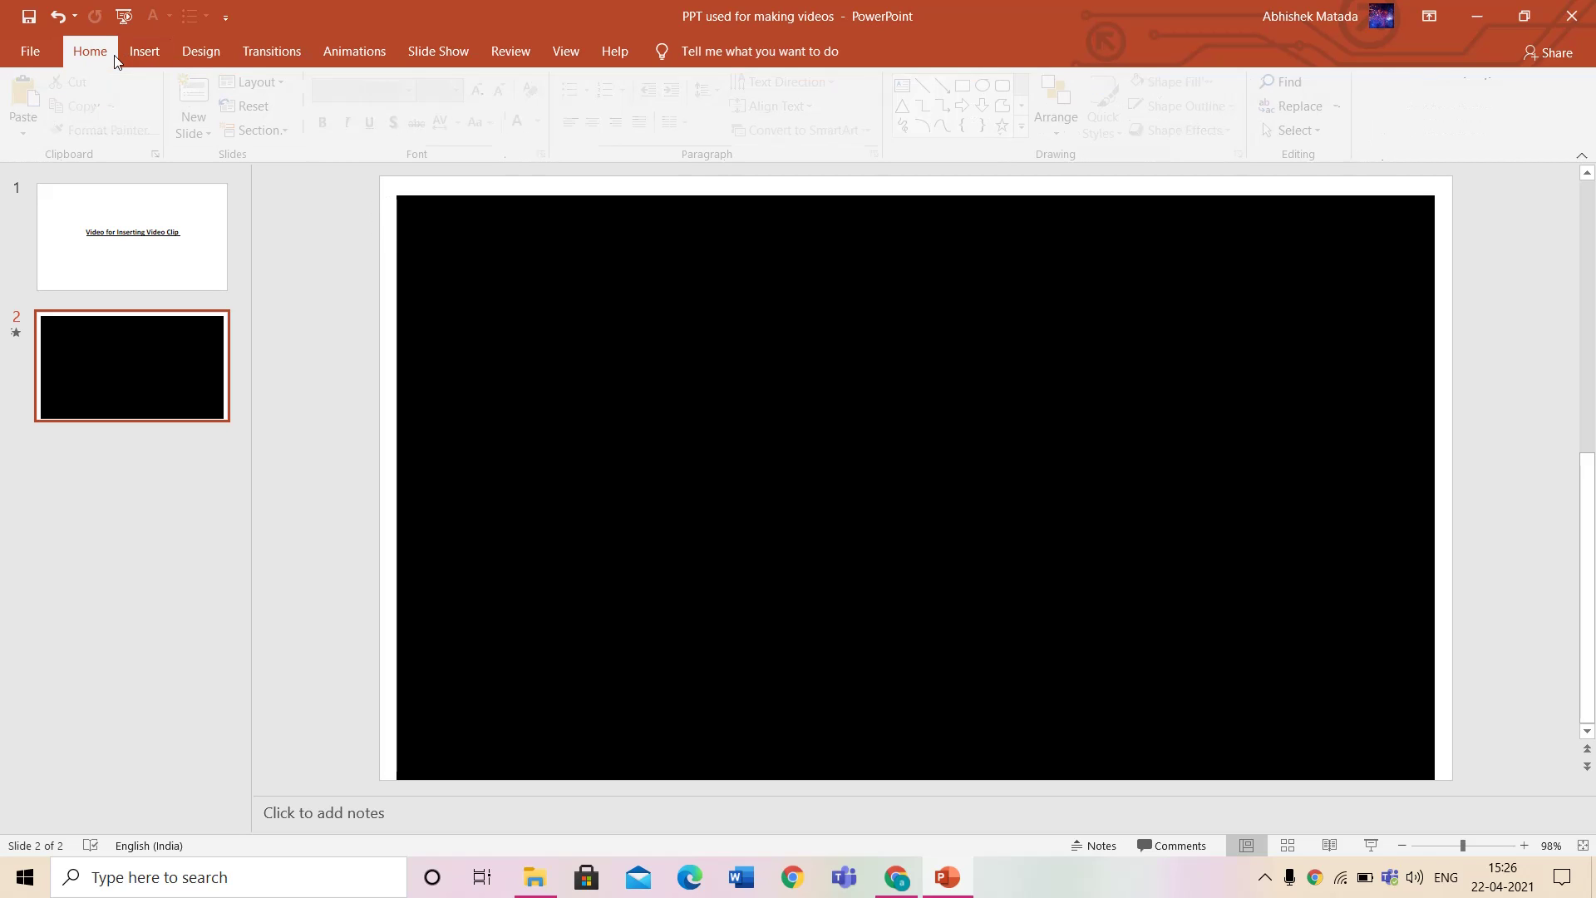
{"action": "left_click", "coordinate": [800, 390]}
{"action": "key", "text": "Delete"}
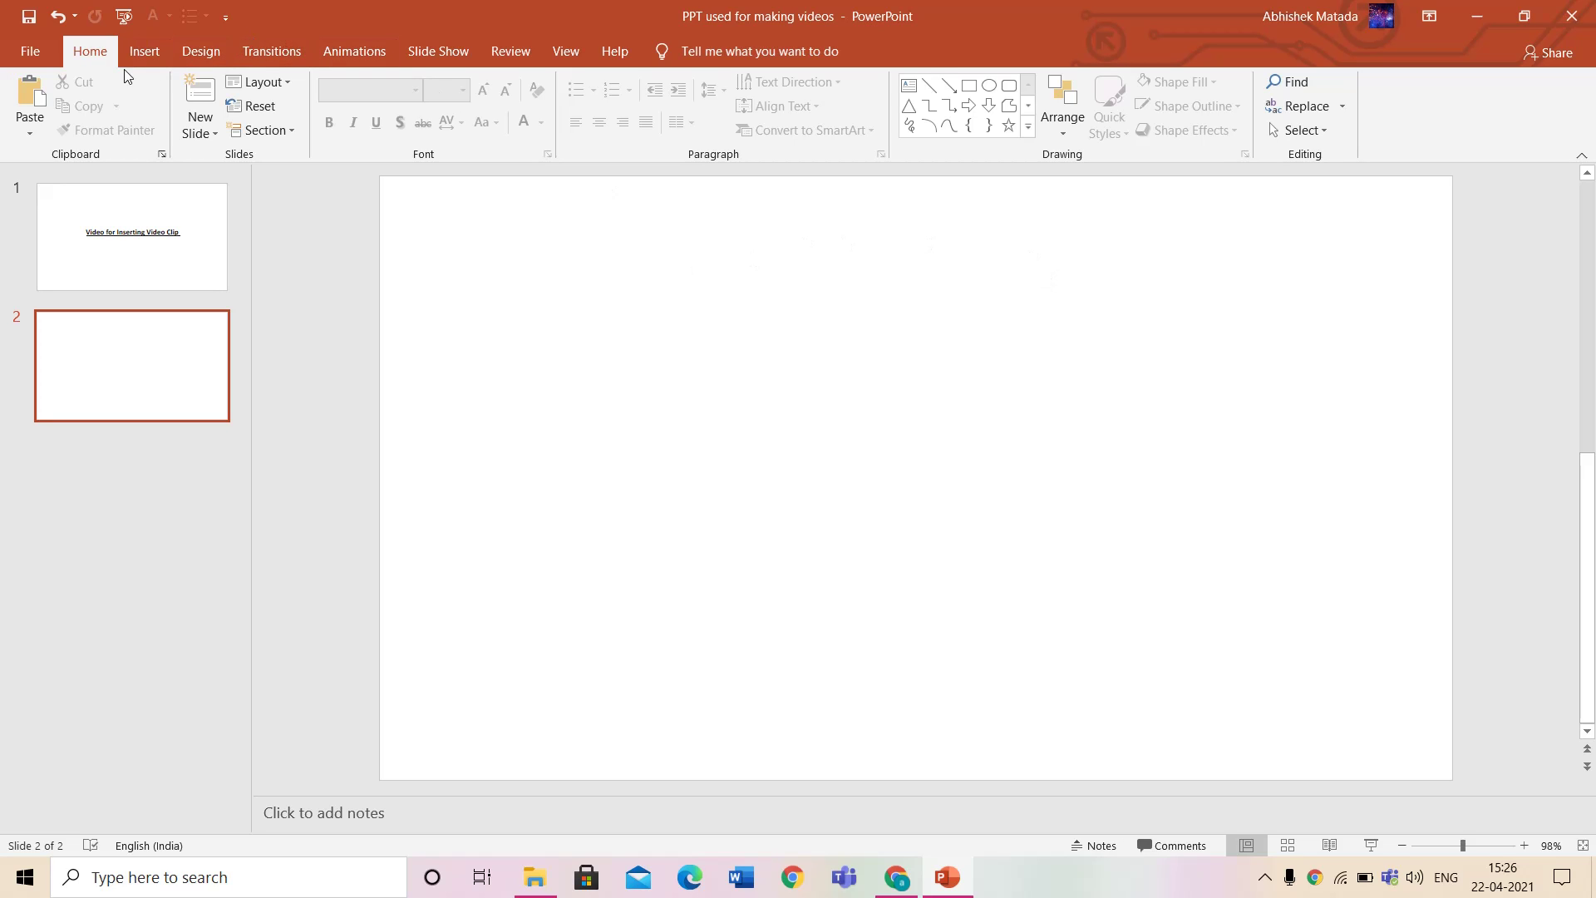
- Open the Insert tab's Video dropdown for the empty slide 2
{"action": "left_click", "coordinate": [139, 53]}
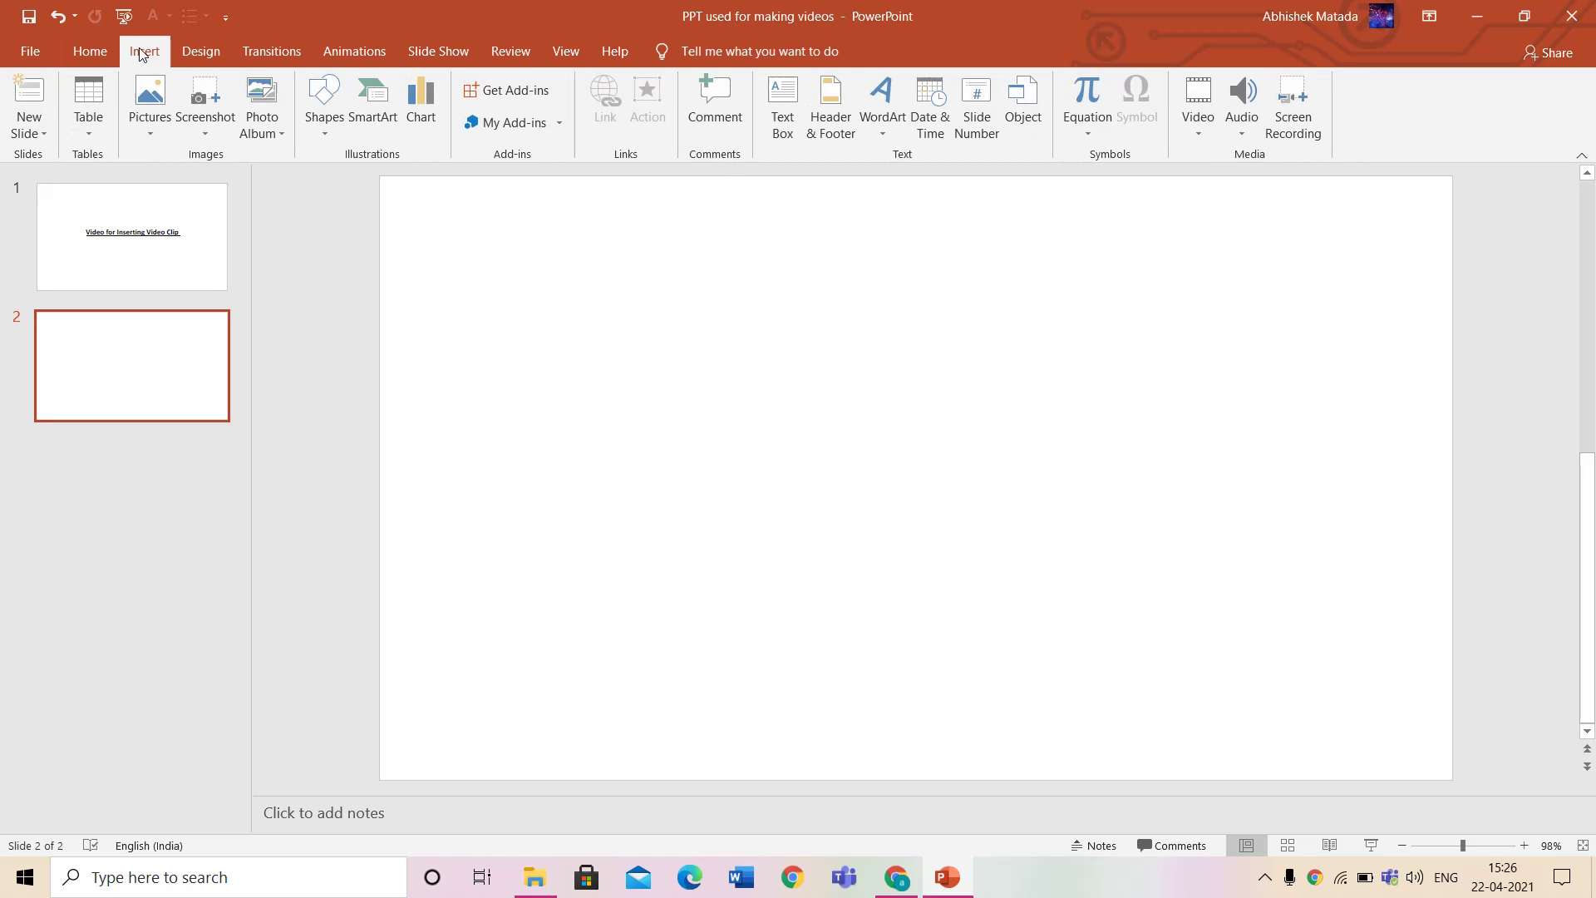
{"action": "left_click", "coordinate": [1194, 136]}
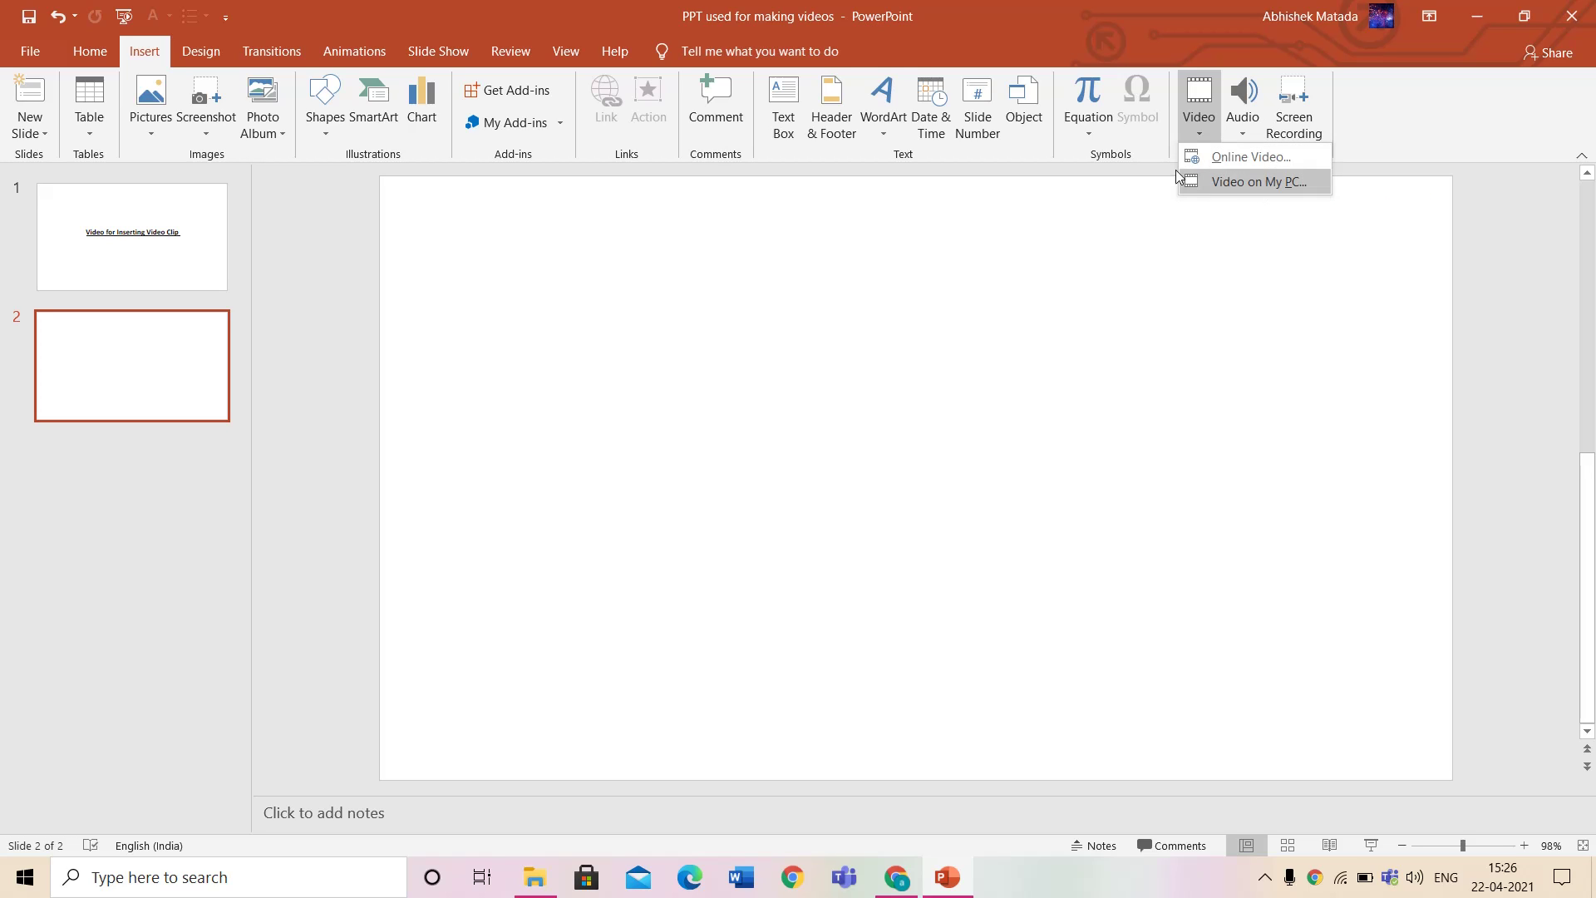
{"action": "left_click", "coordinate": [1249, 158]}
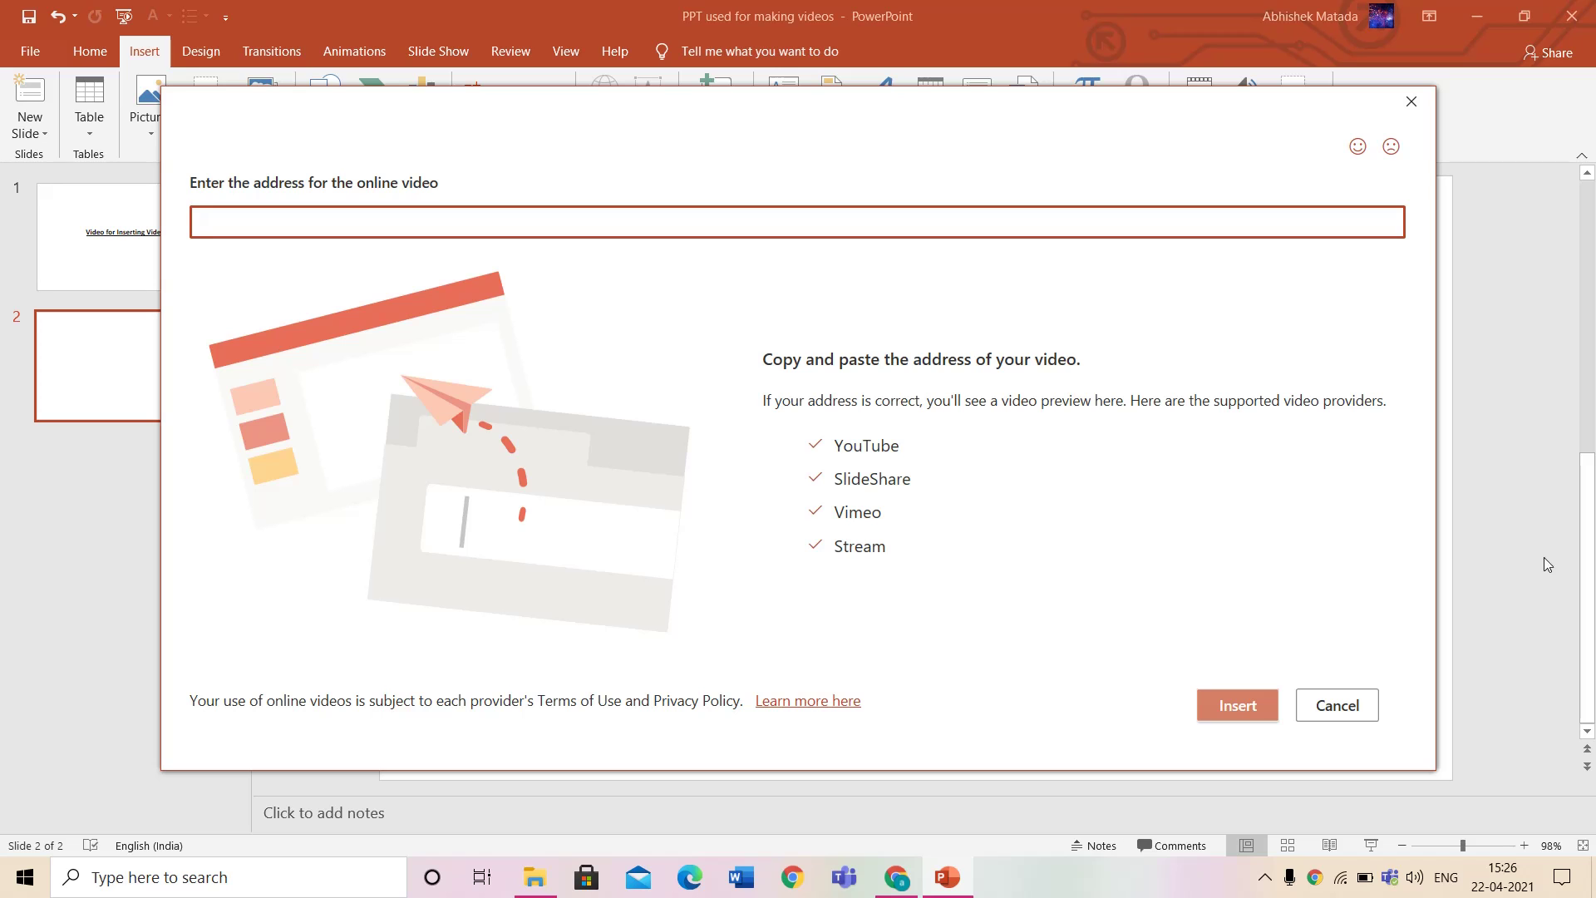
{"action": "left_click", "coordinate": [1412, 102]}
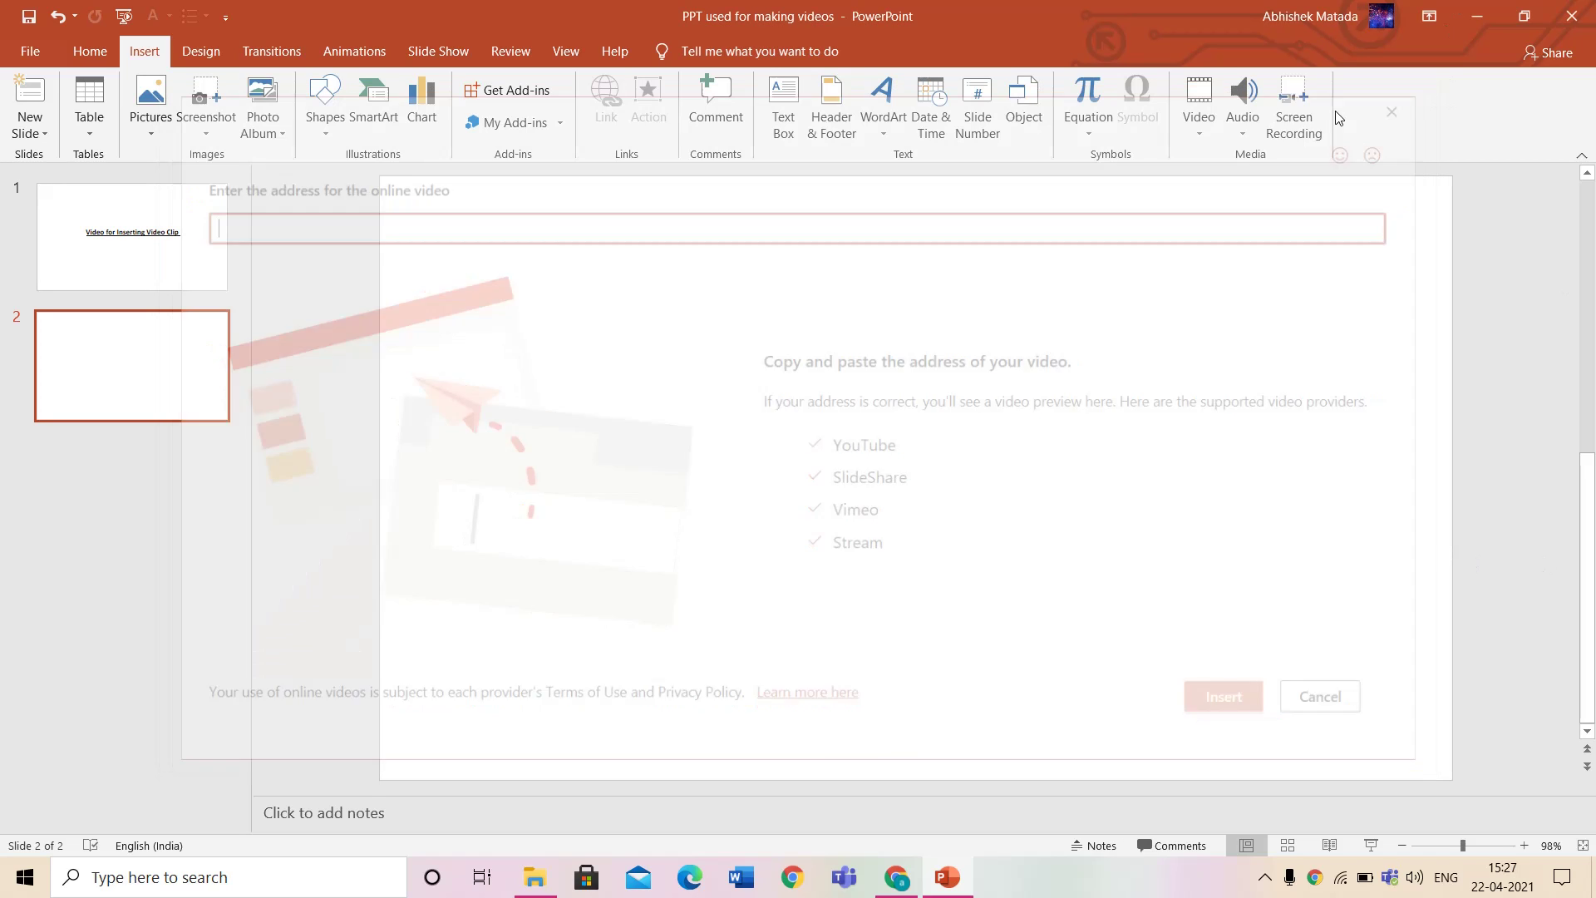
{"action": "left_click", "coordinate": [1206, 133]}
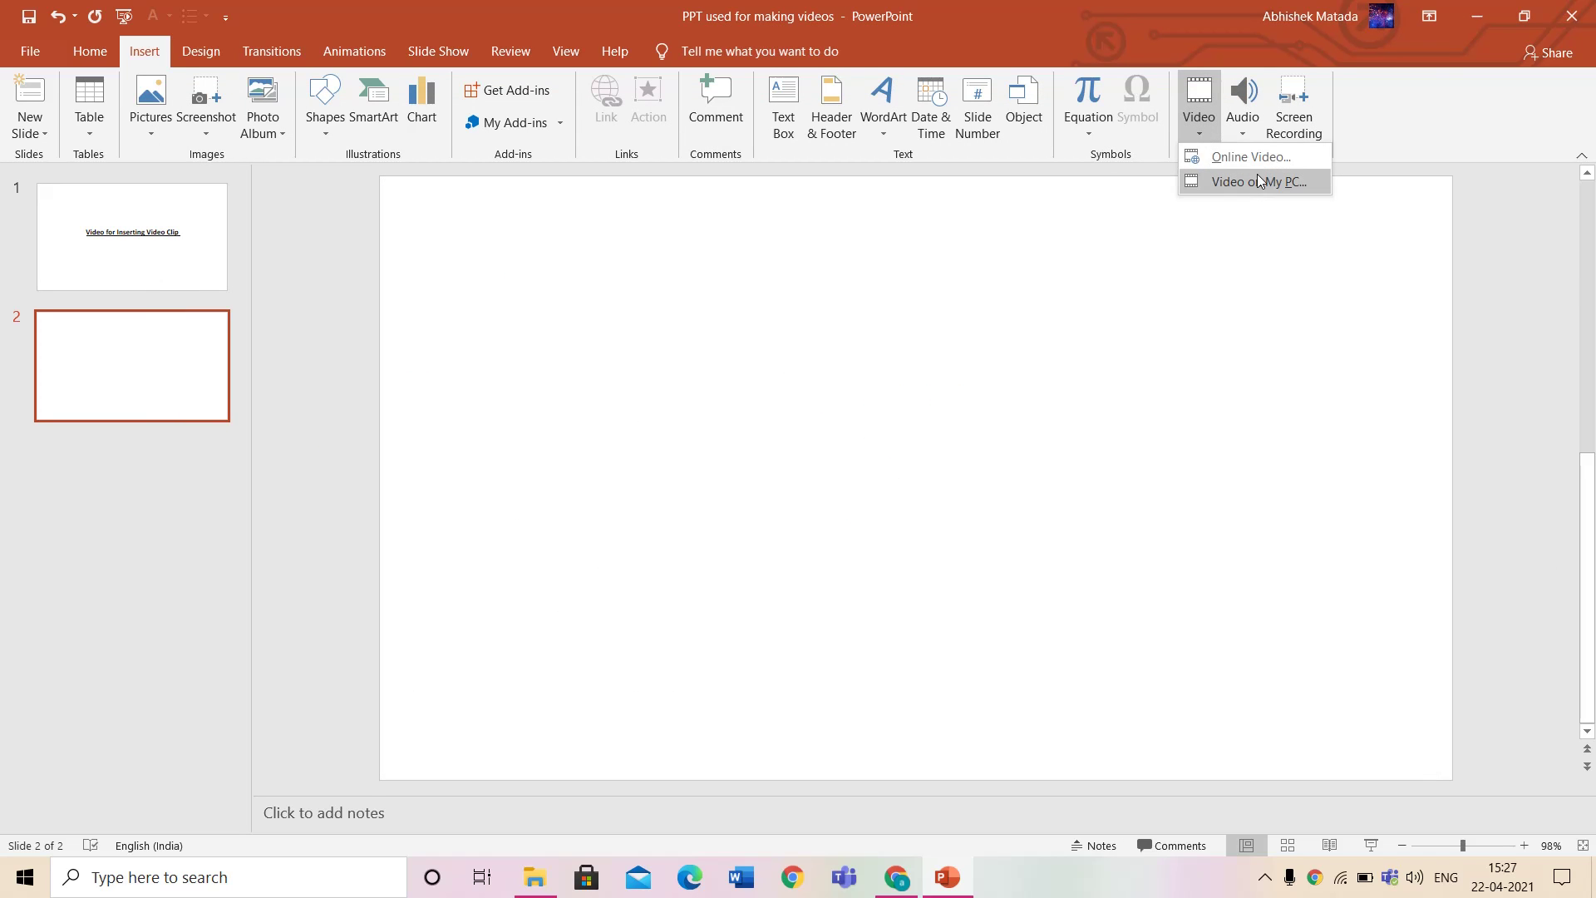
{"action": "left_click", "coordinate": [1261, 181]}
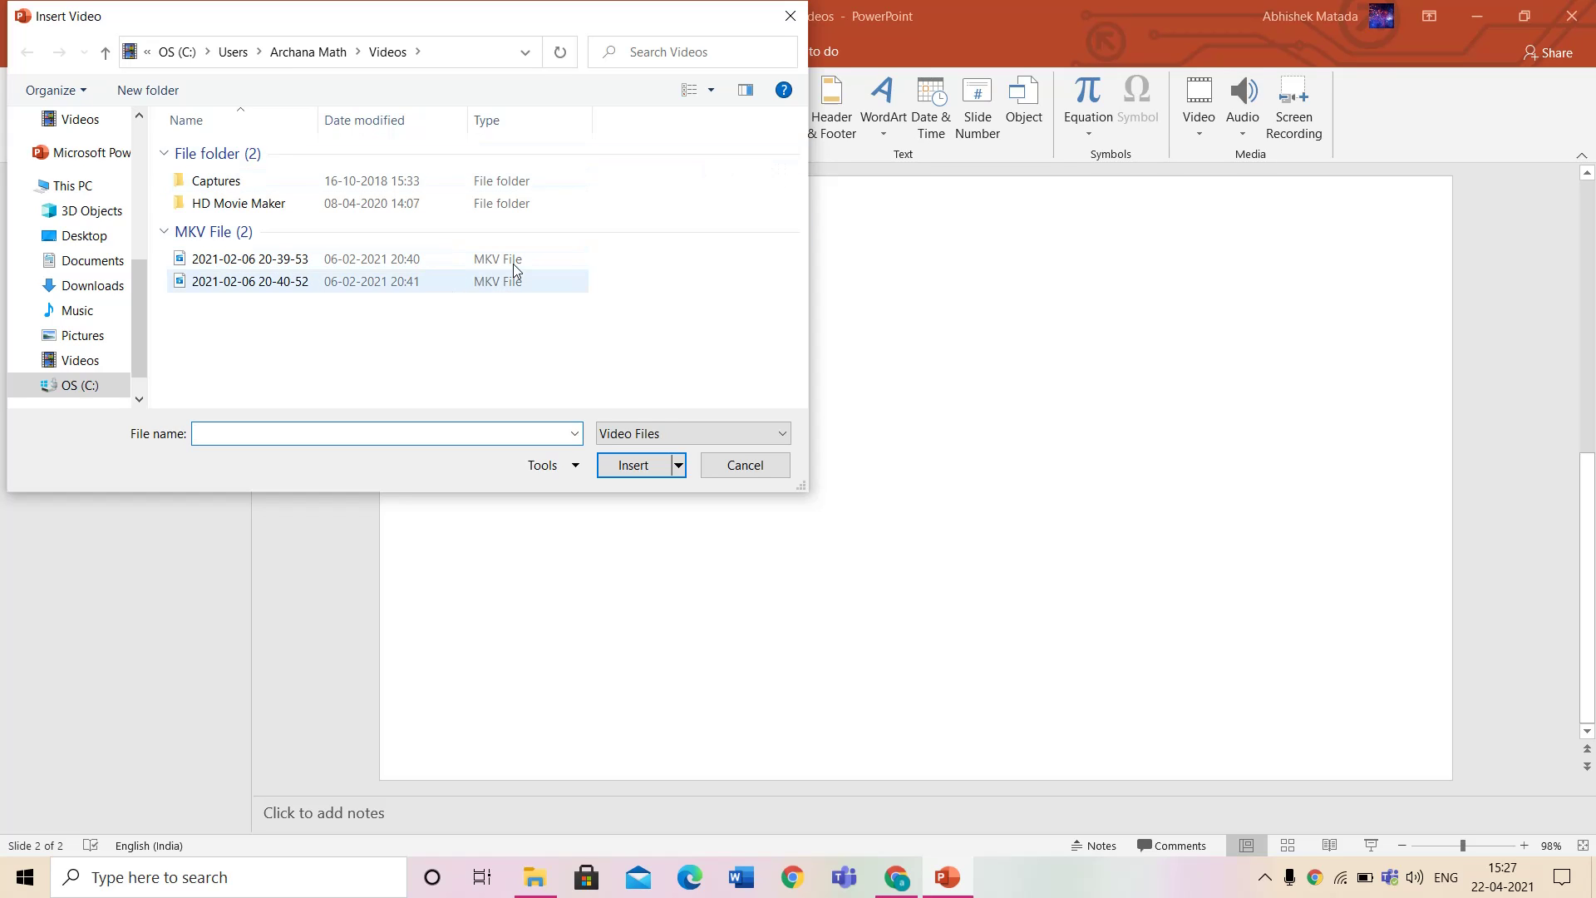
{"action": "left_click", "coordinate": [554, 266]}
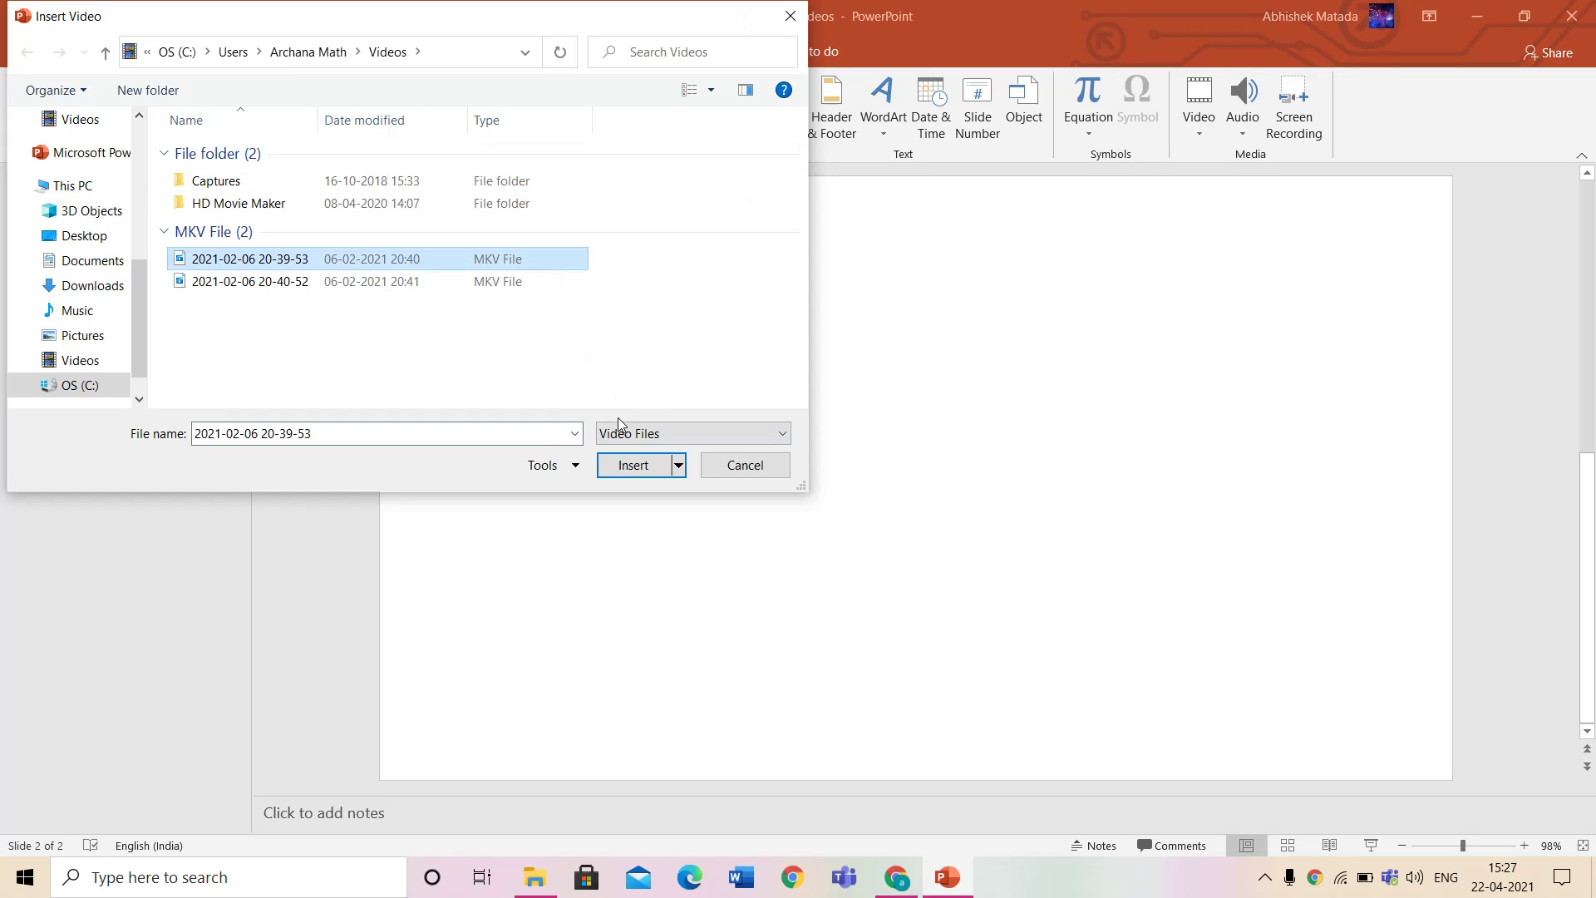
{"action": "key", "text": "Return"}
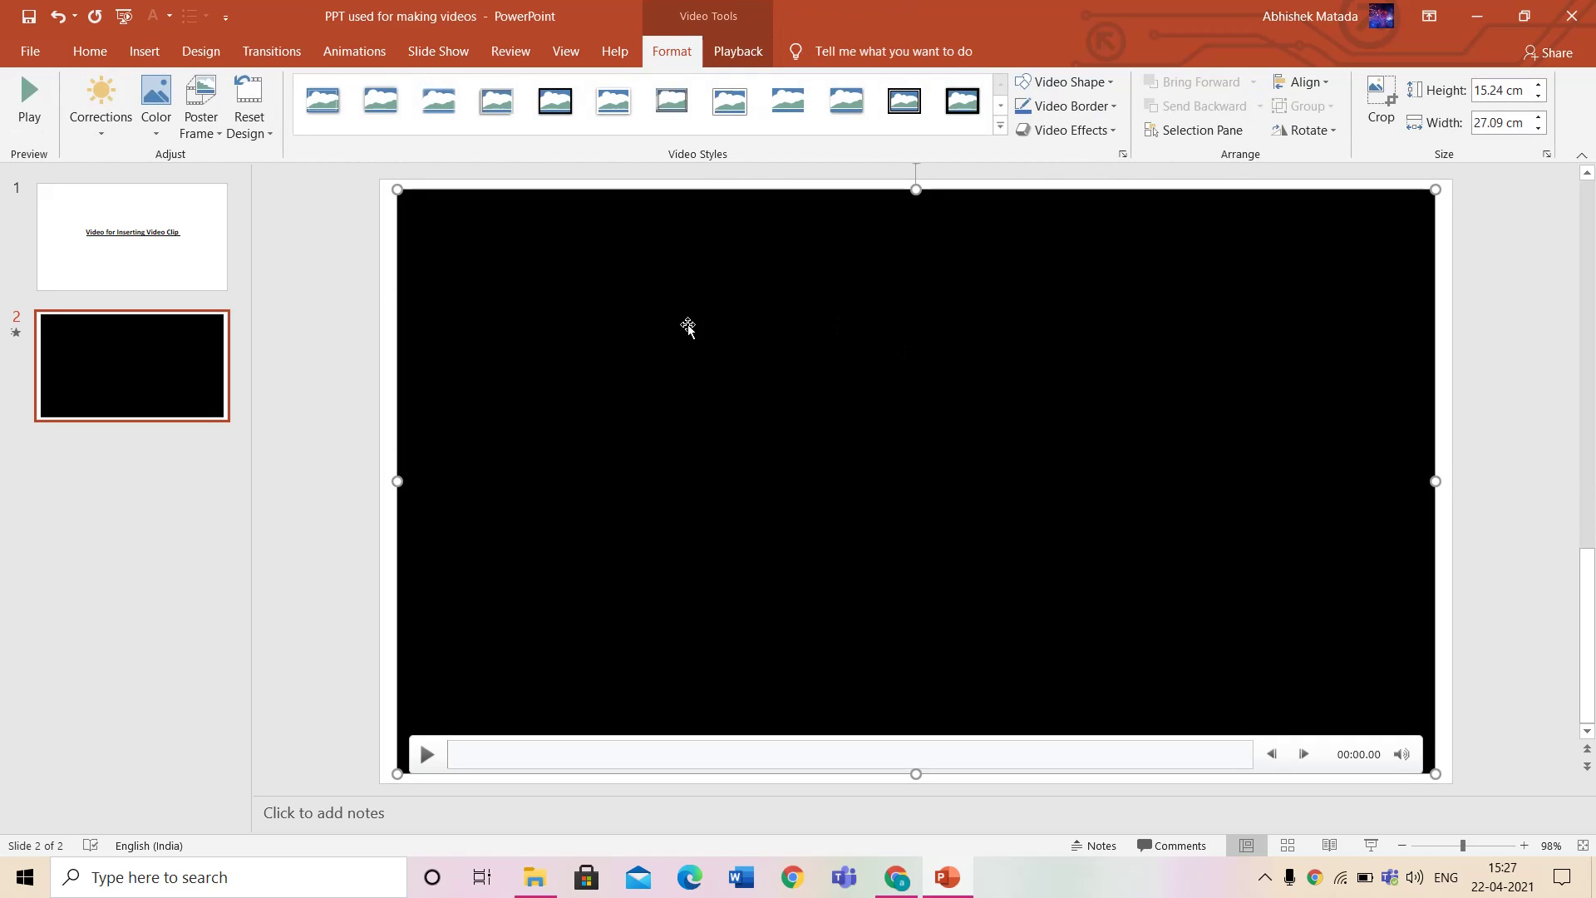
- Select the re-inserted video and view its video formatting options
{"action": "left_click", "coordinate": [338, 271]}
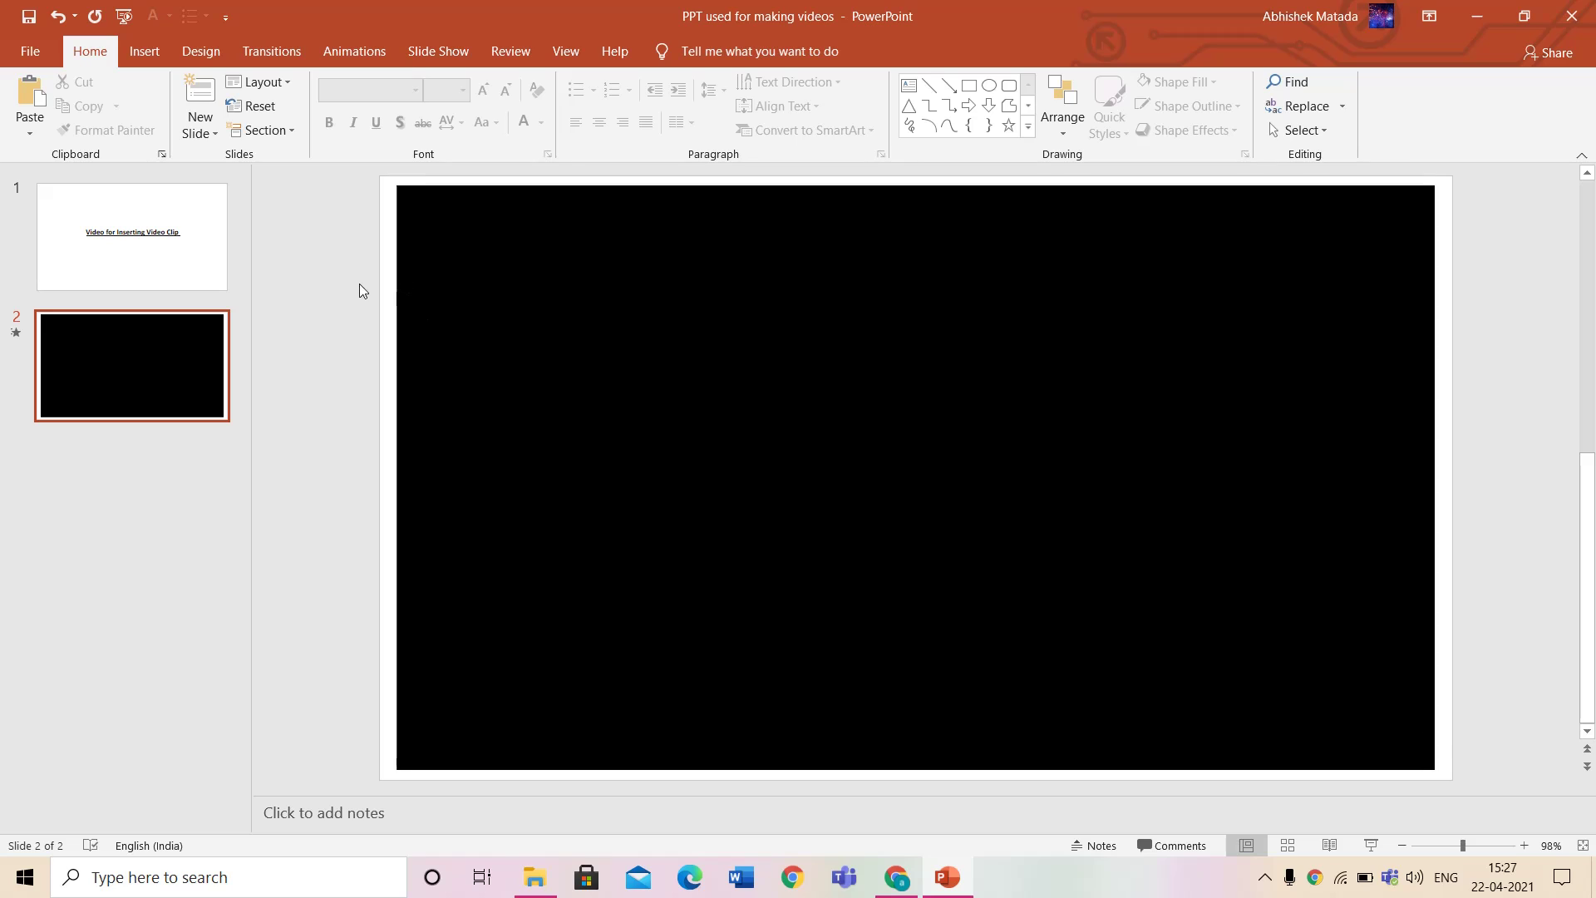
{"action": "left_click", "coordinate": [687, 322]}
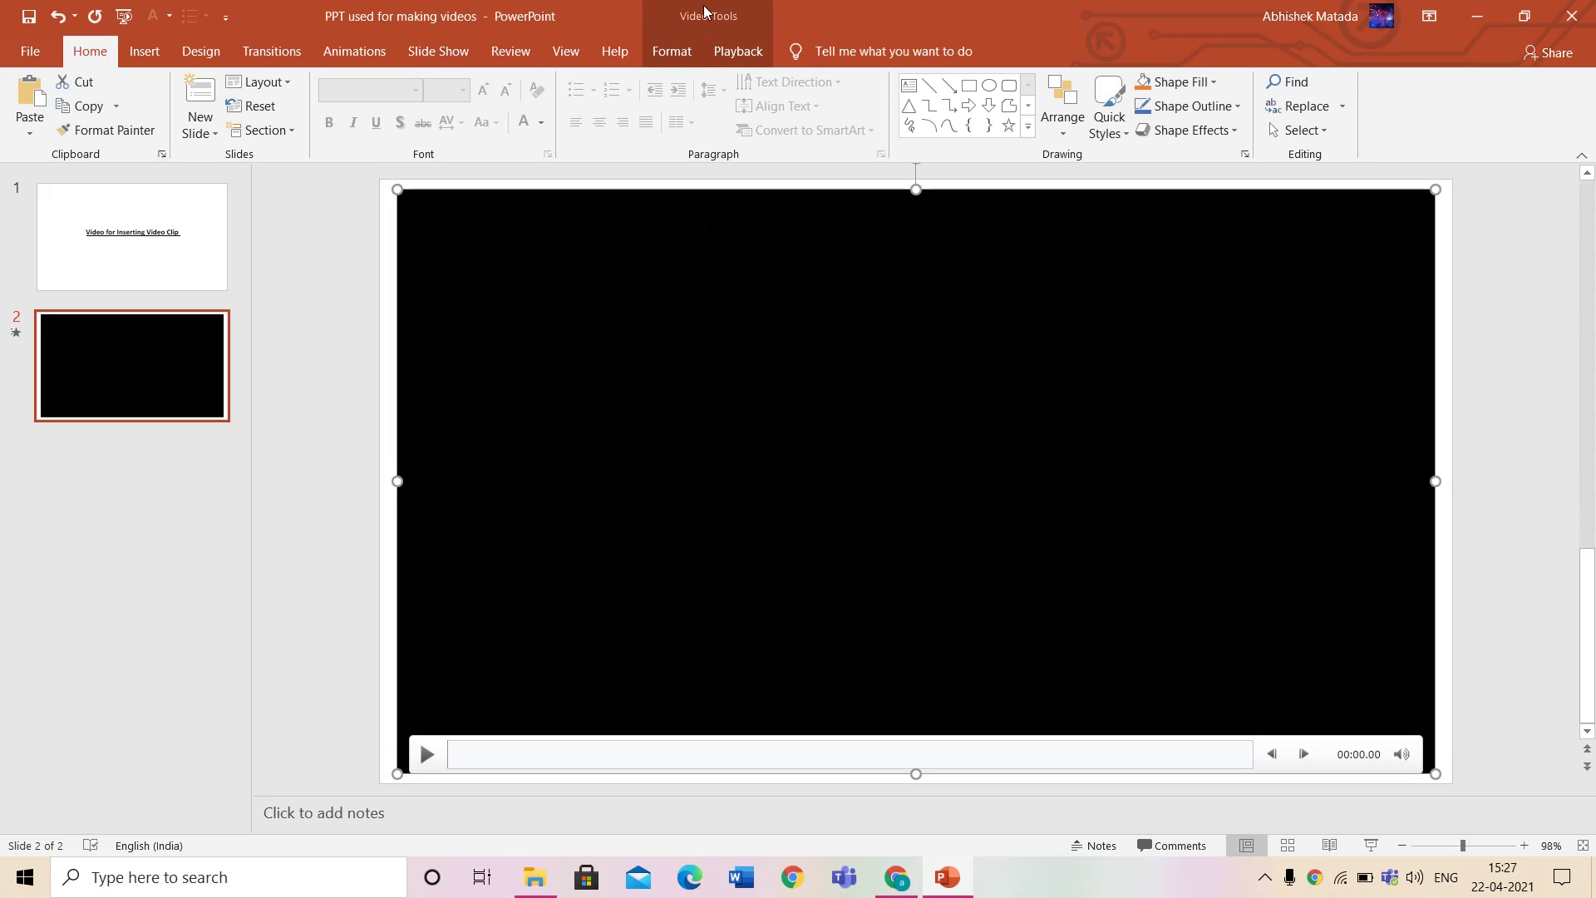
{"action": "left_click", "coordinate": [680, 55]}
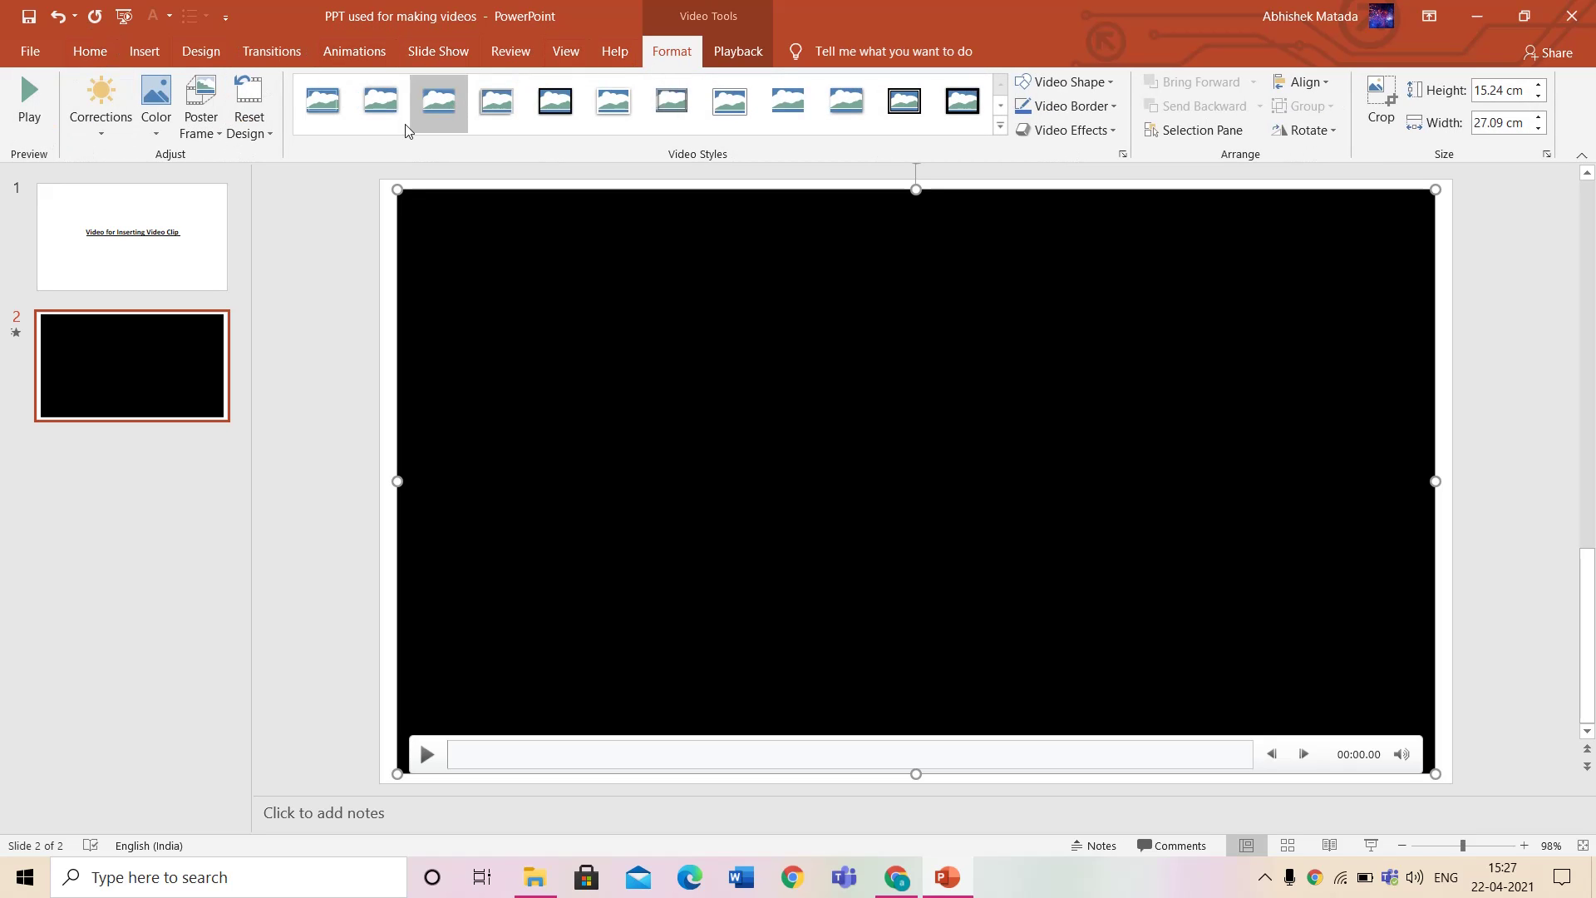
{"action": "left_click", "coordinate": [288, 243]}
- Reselect the video, view its animation settings, and delete it
{"action": "left_click", "coordinate": [616, 266]}
{"action": "left_click", "coordinate": [356, 51]}
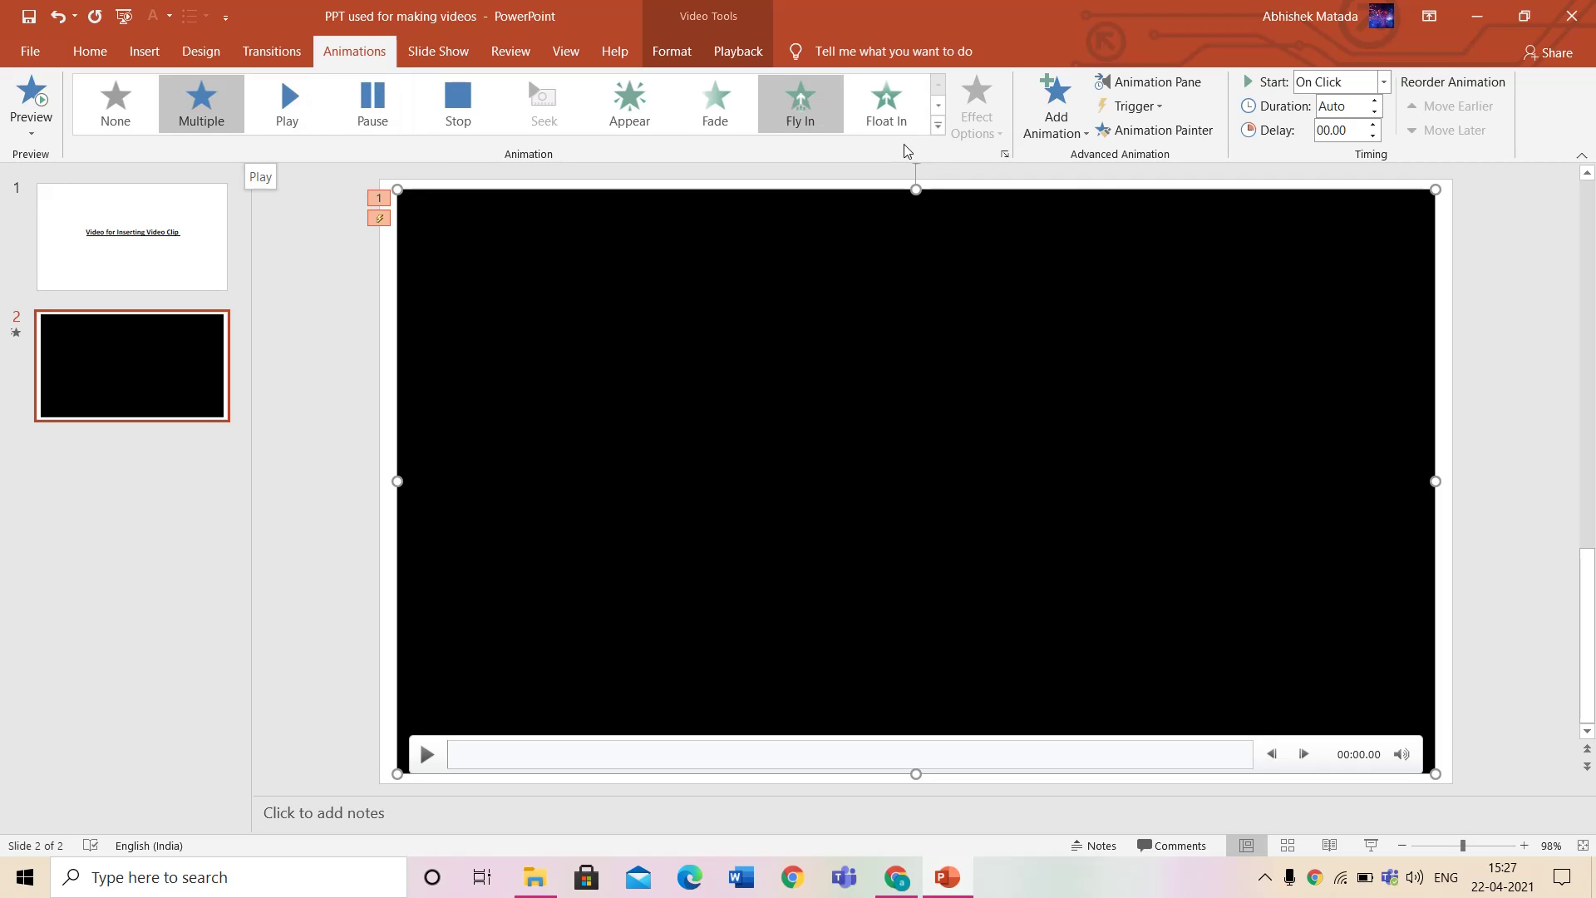
{"action": "key", "text": "Delete"}
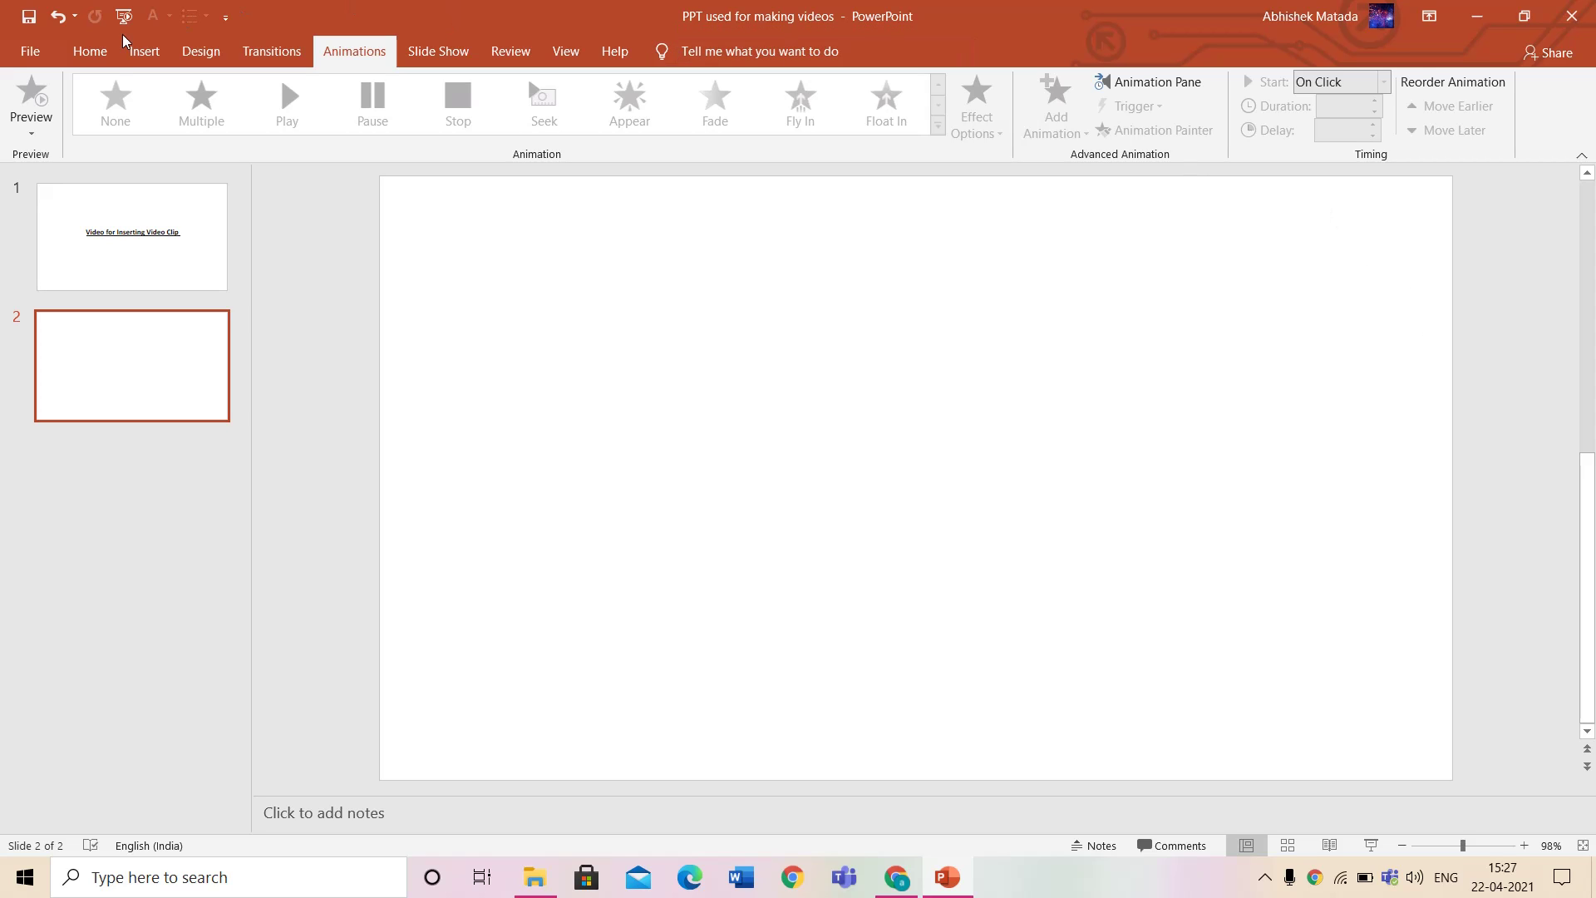
- Switch back to the Home tab's editing tools
{"action": "left_click", "coordinate": [100, 55]}
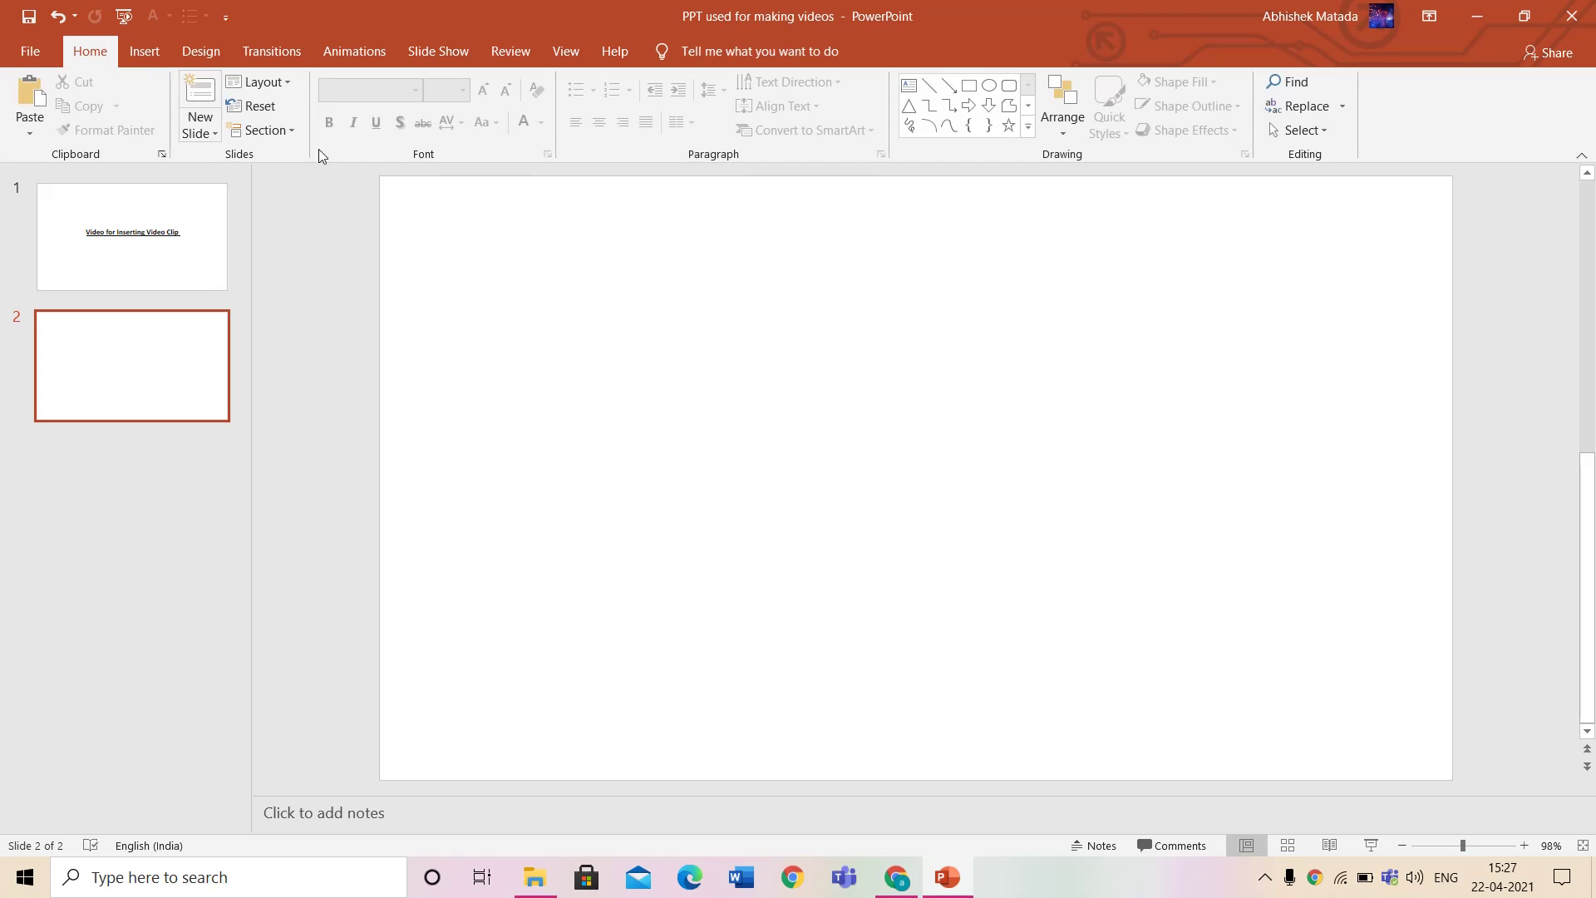